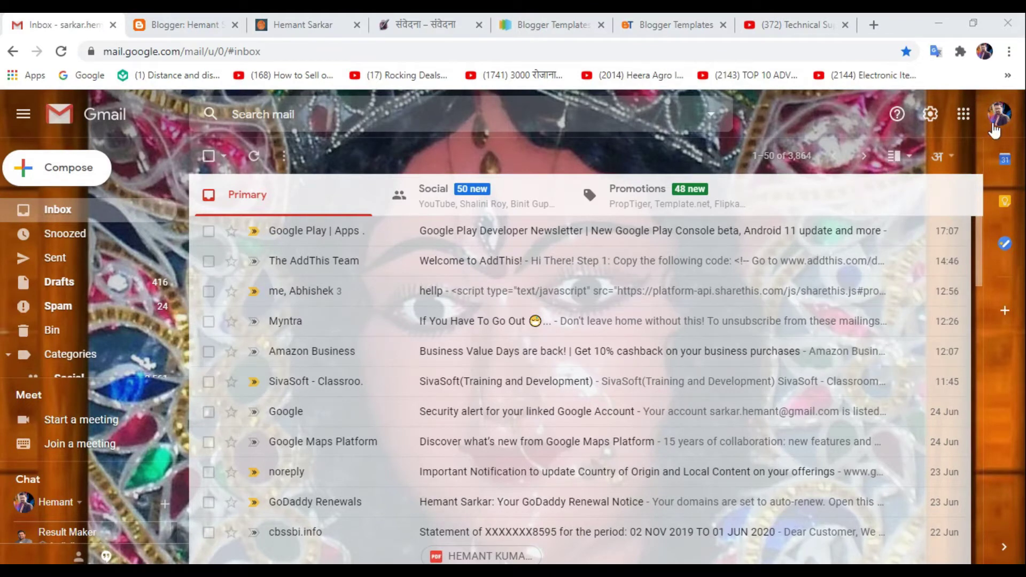
- Open Blogger from the Google apps list in Gmail and close the duplicate Blogger tab
click(964, 114)
scroll(840, 342, down, 3)
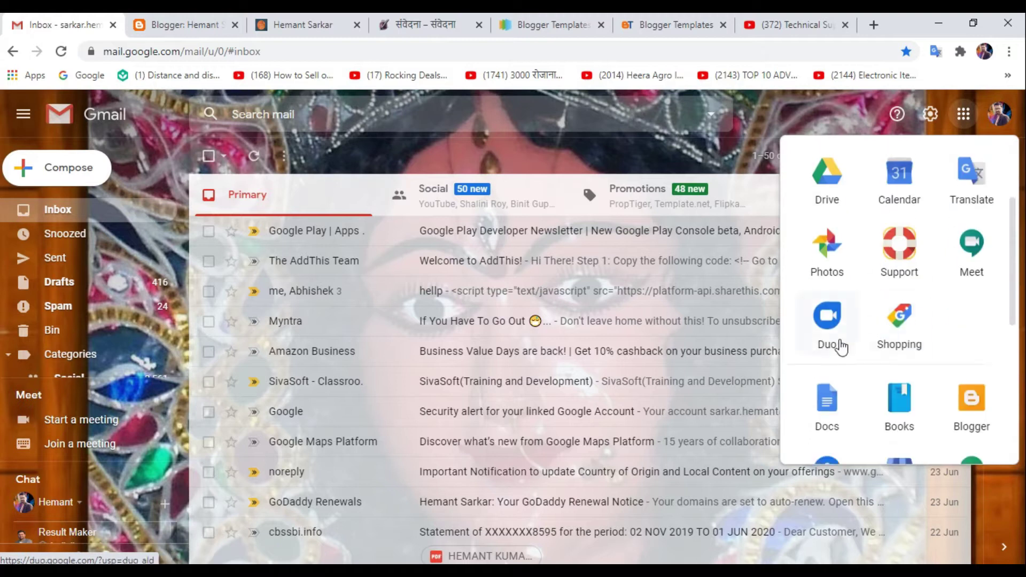
scroll(933, 496, down, 3)
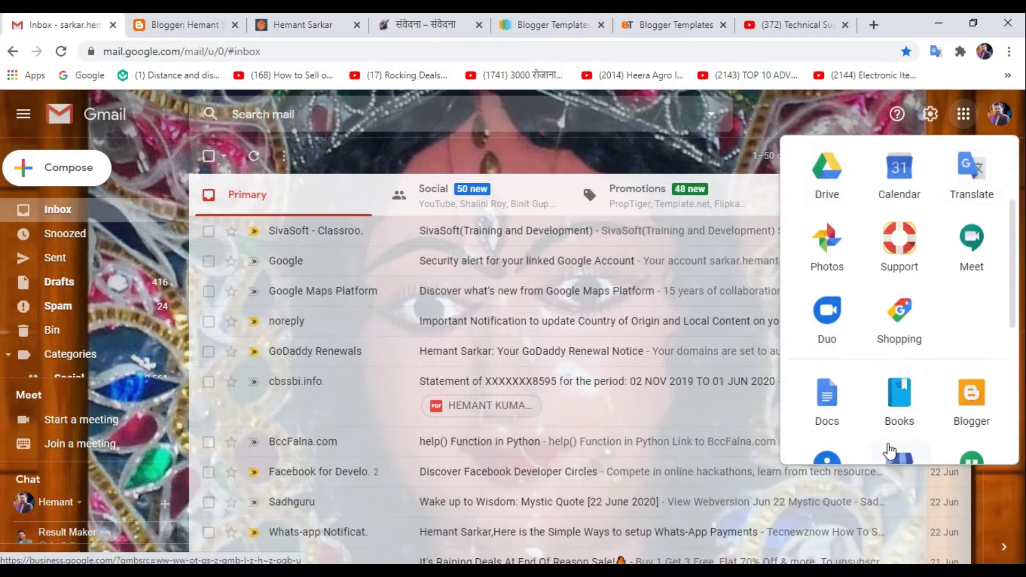
click(975, 405)
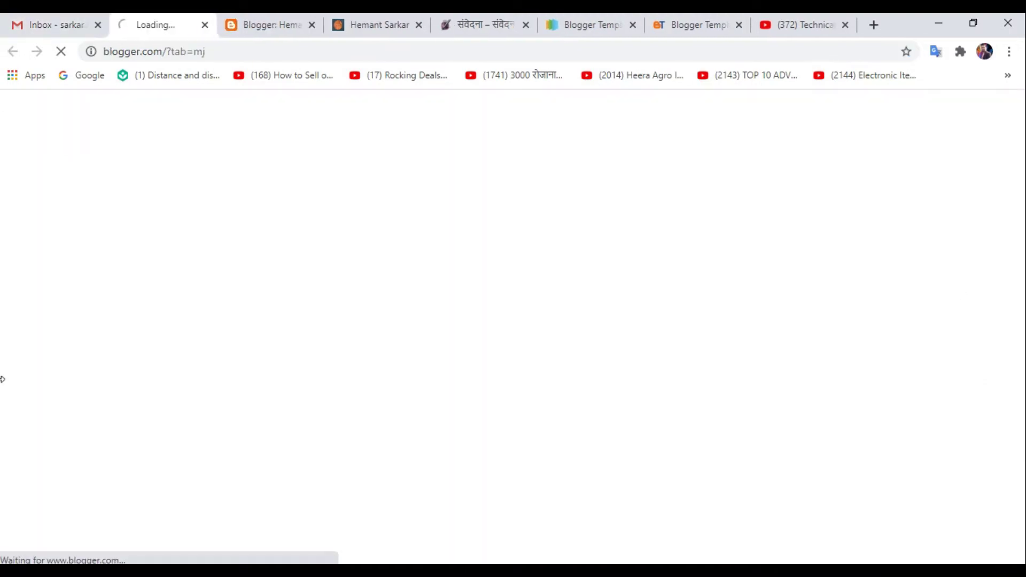
click(312, 25)
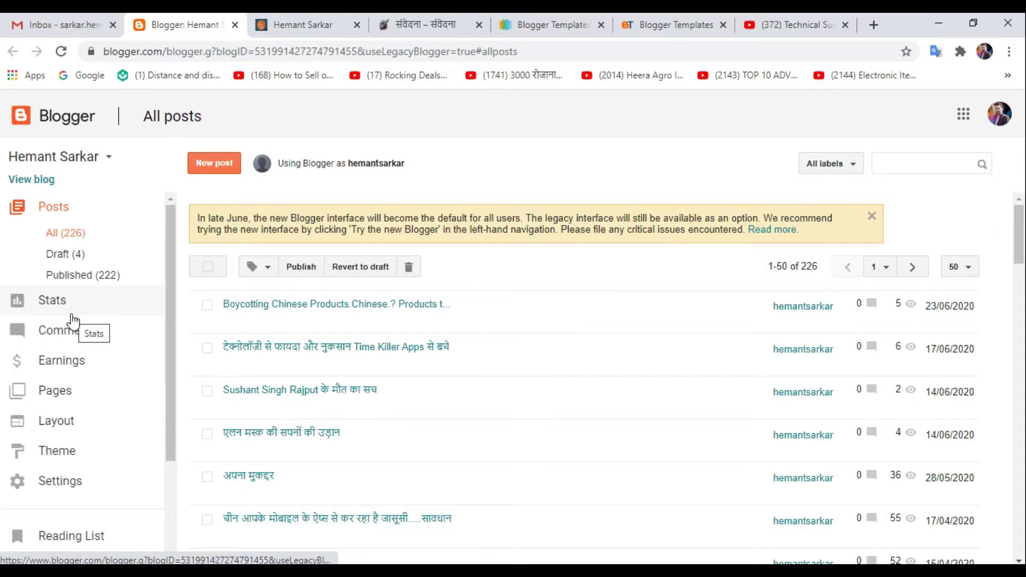
click(30, 293)
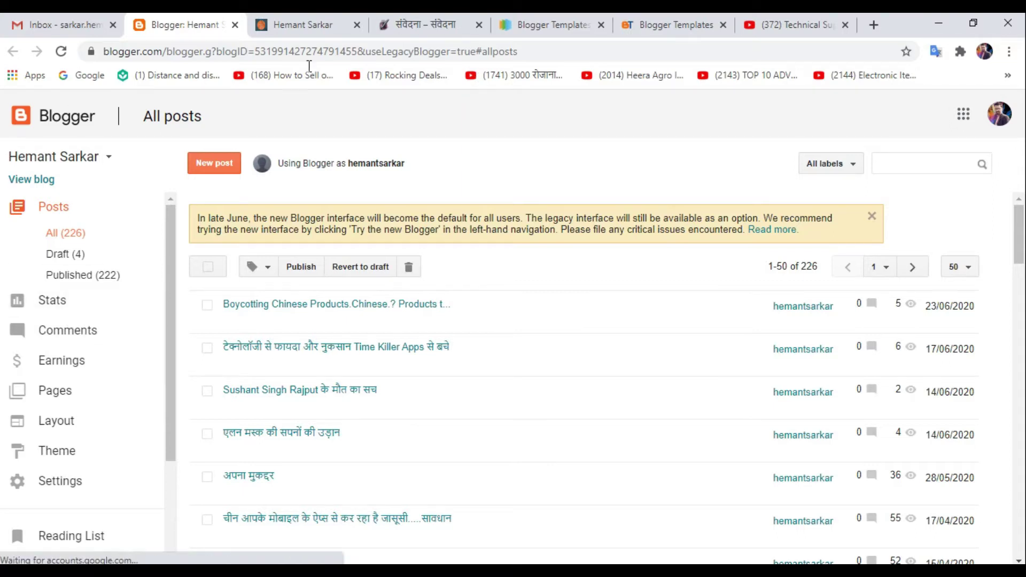
click(108, 159)
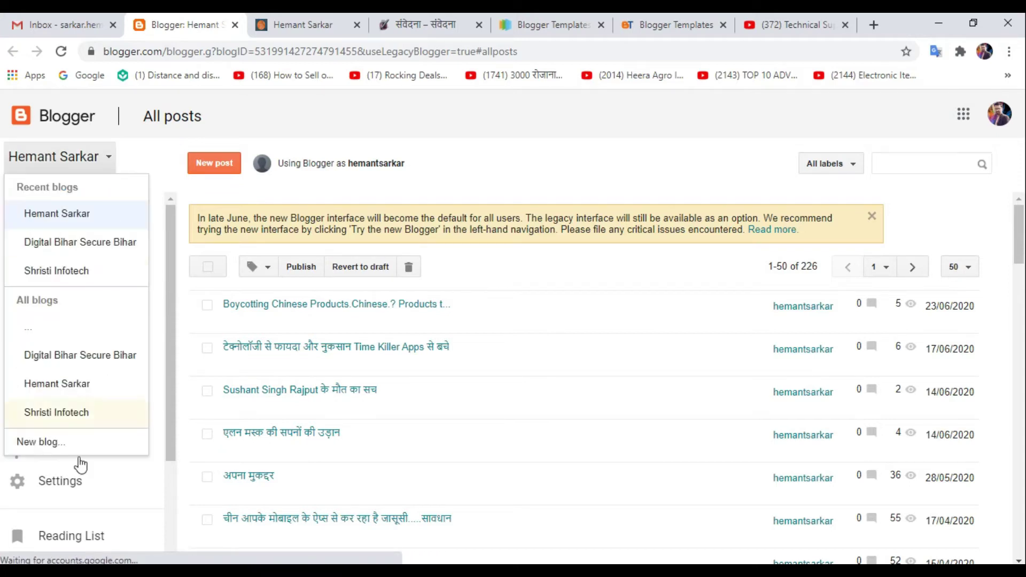
click(75, 444)
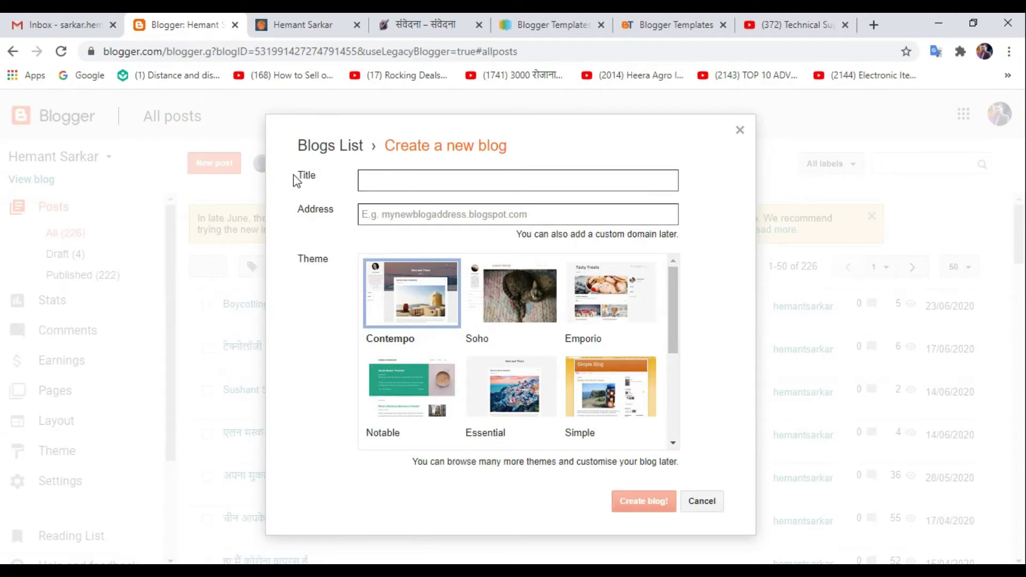
click(702, 502)
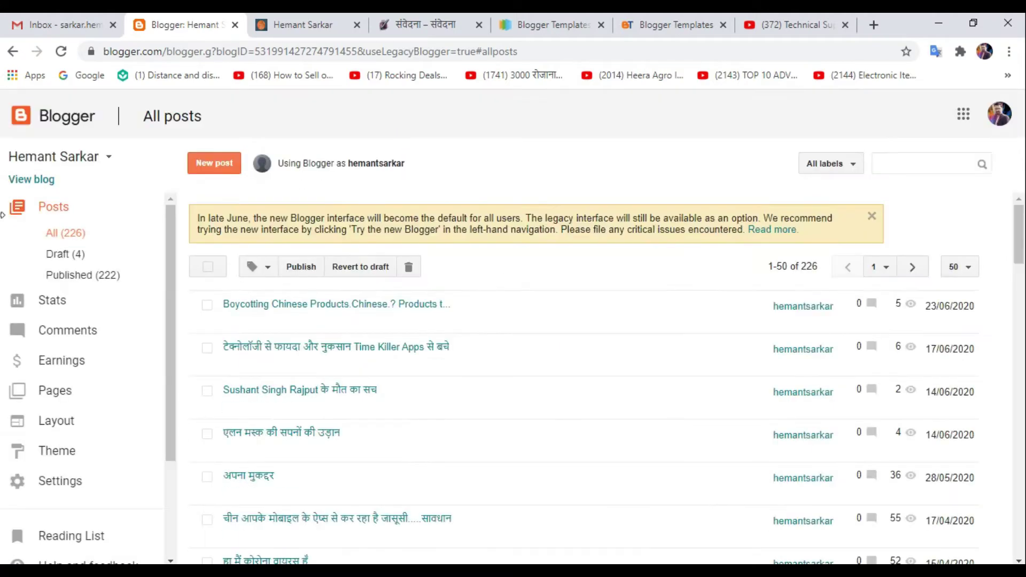
- Start a new blog and set its title to the channel name copied from the YouTube channel page
click(109, 159)
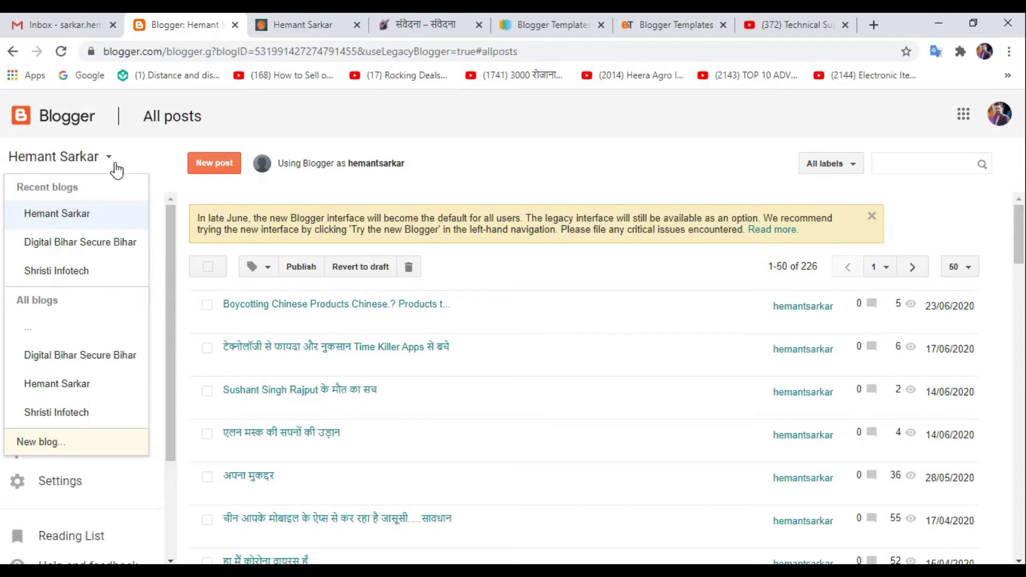
click(59, 446)
click(415, 181)
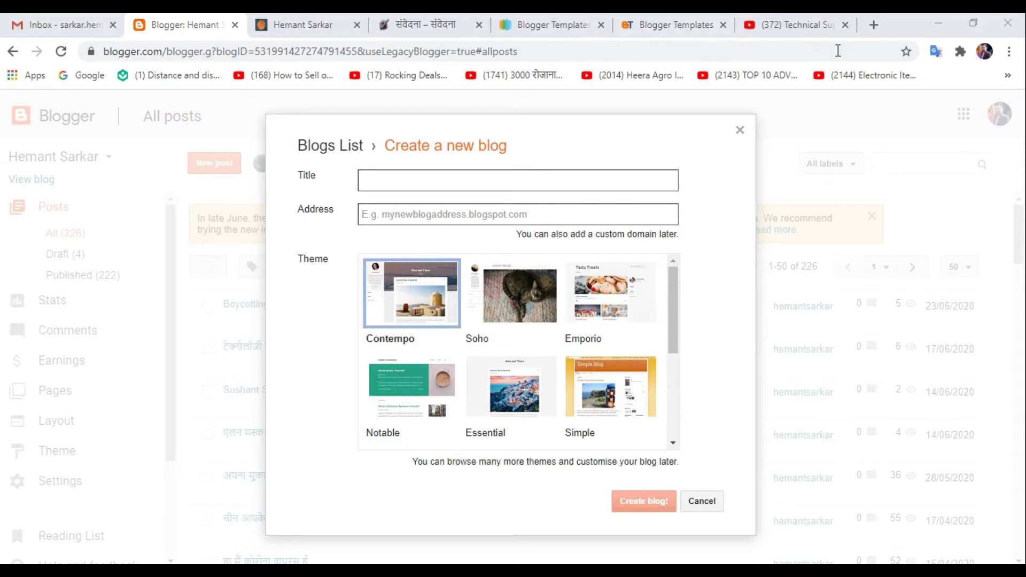
click(824, 26)
drag(304, 229, 507, 251)
key(ctrl+c)
drag(571, 234, 301, 230)
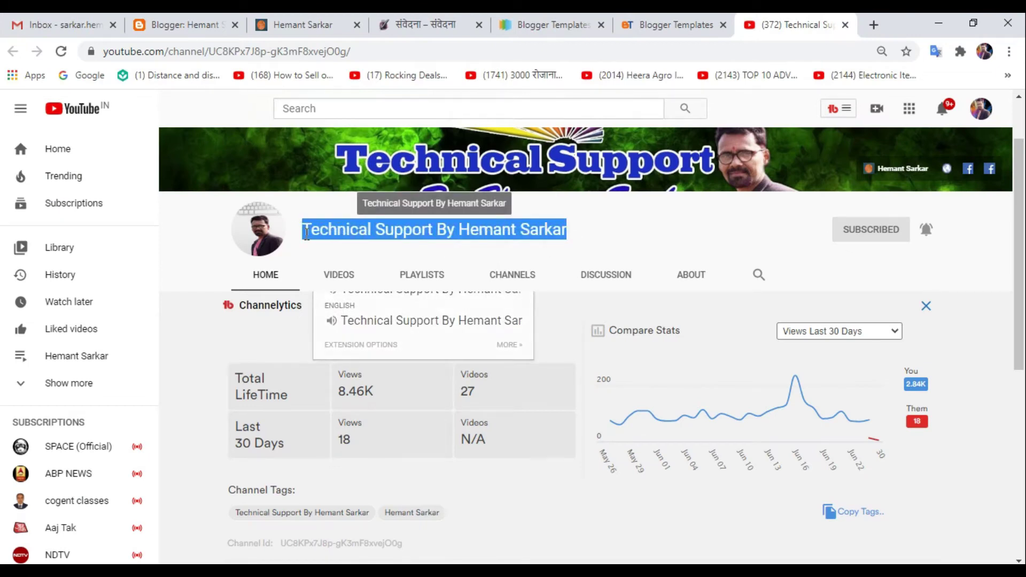
click(182, 24)
right_click(454, 179)
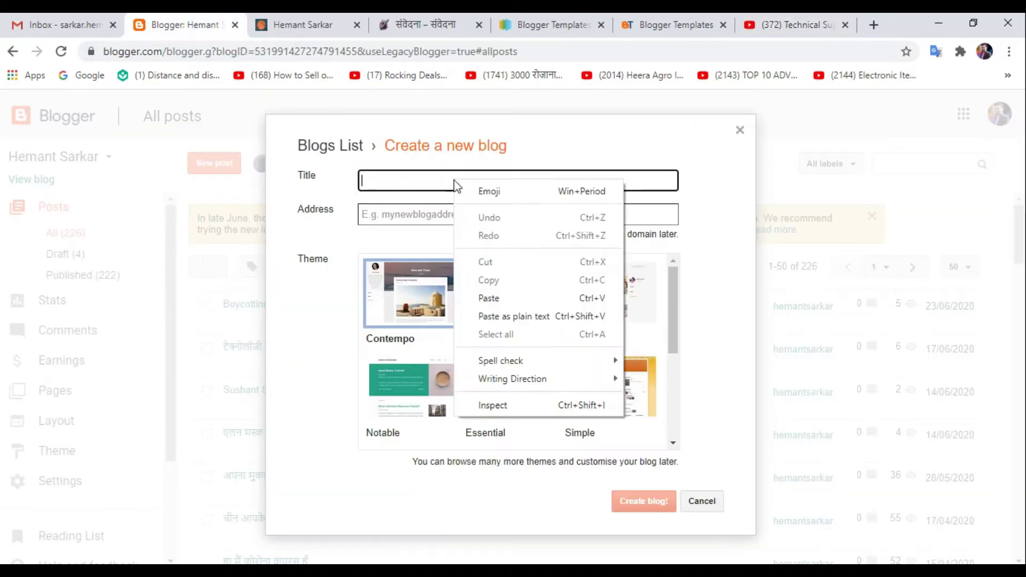
click(494, 294)
- Paste the channel name as the blog address and shorten "Technical" to "T", without the space after it
right_click(461, 214)
click(487, 335)
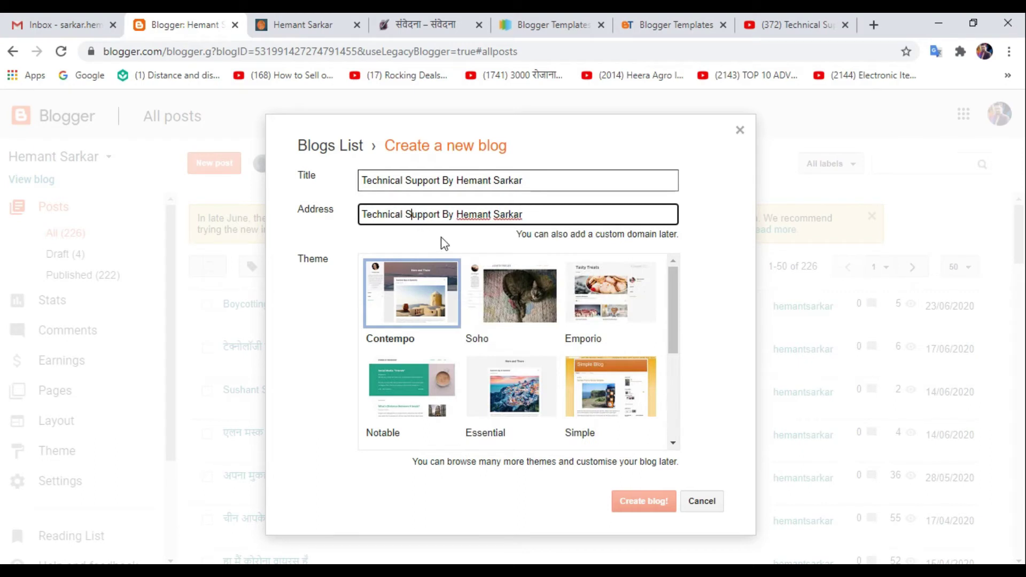
key(Left)
key(BackSpace)
key(BackSpace)
key(BackSpace)
key(BackSpace)
key(BackSpace)
key(BackSpace)
key(BackSpace)
key(BackSpace)
key(BackSpace)
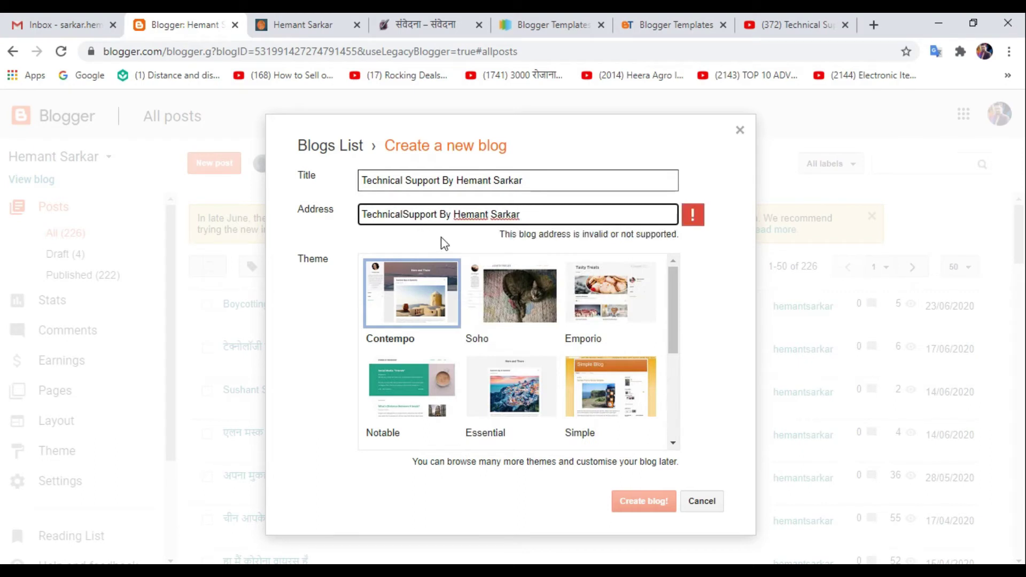
- Shorten "Support By" in the blog address to "Sby" and remove the space after it
key(Right)
key(Right)
key(Right)
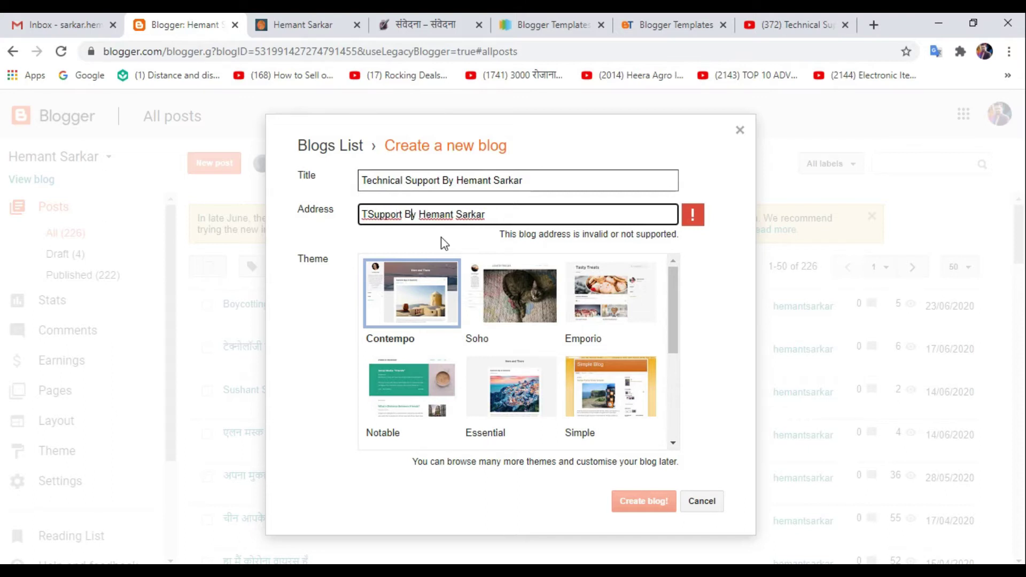
key(BackSpace)
key(BackSpace)
key(BackSpace)
key(BackSpace)
key(BackSpace)
key(BackSpace)
key(BackSpace)
key(BackSpace)
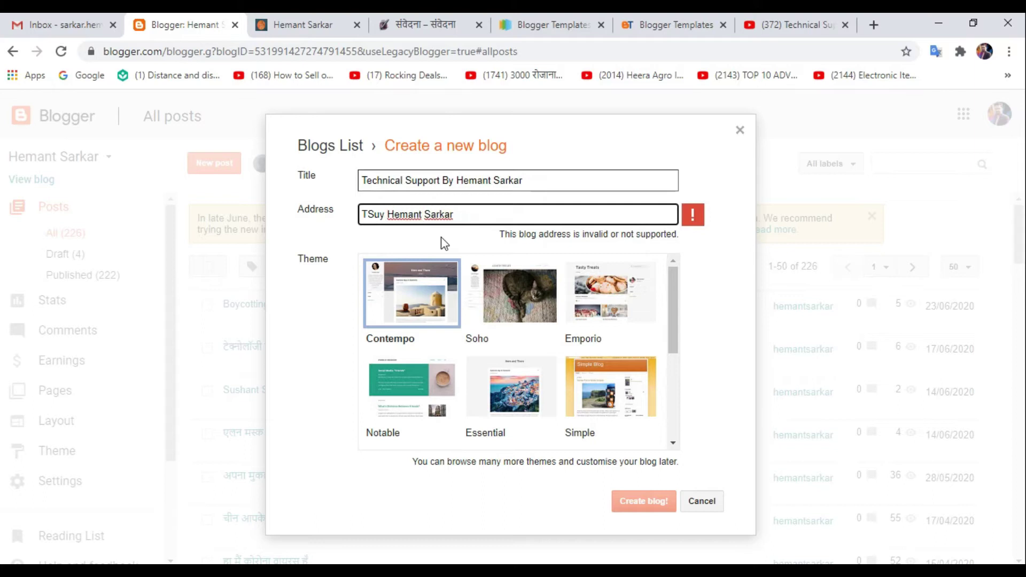
text(b)
key(BackSpace)
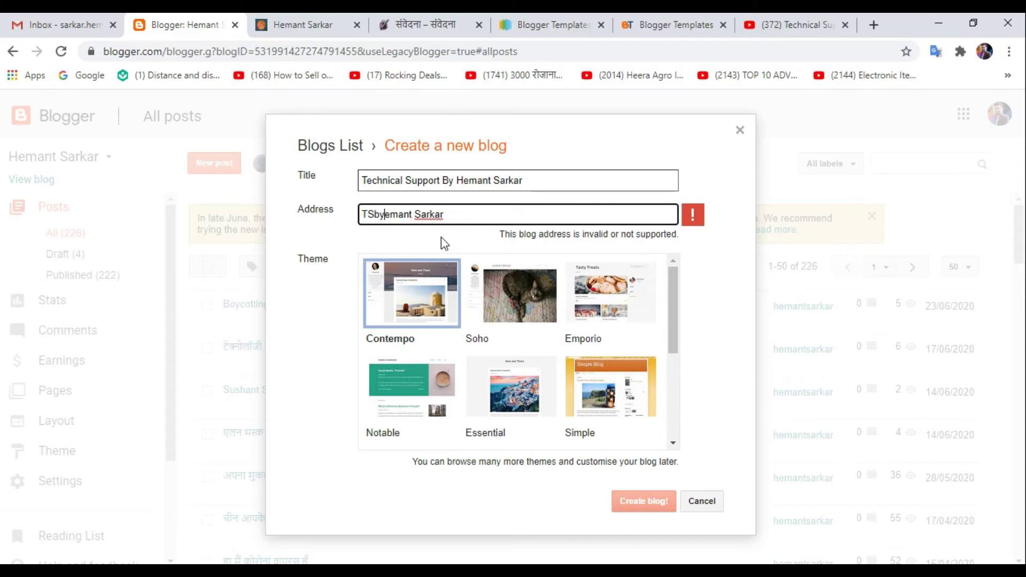
- Make the owner's name in the address lowercase without spaces and accept the suggested blogspot.com address
key(Delete)
text(h)
key(Right)
key(Right)
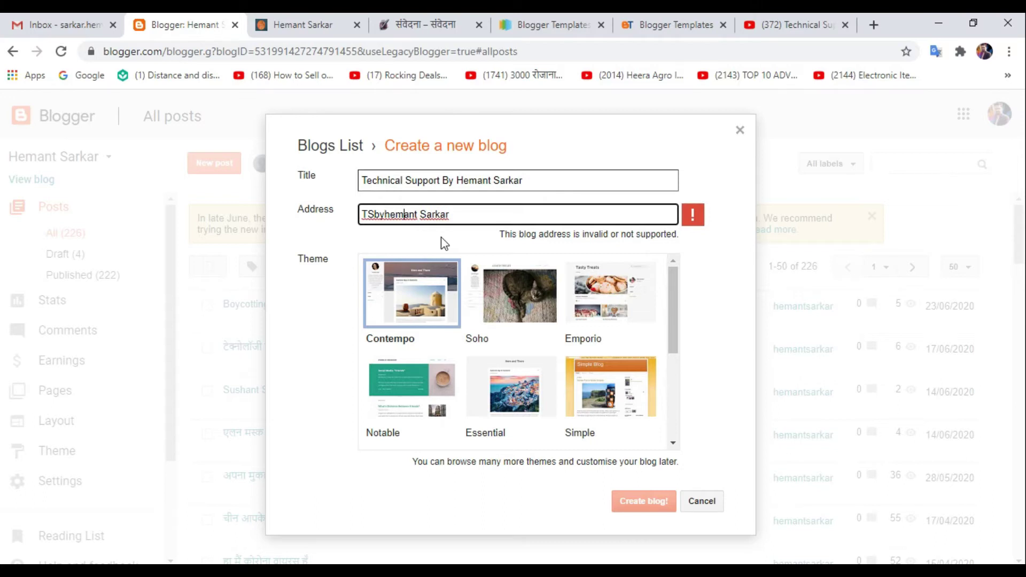
key(BackSpace)
key(BackSpace)
text(s)
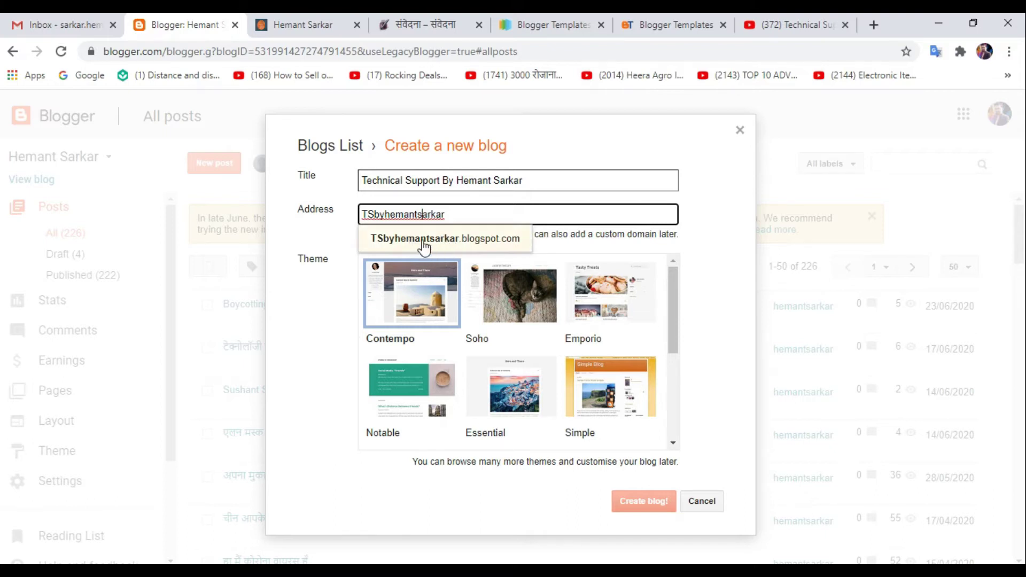
click(422, 240)
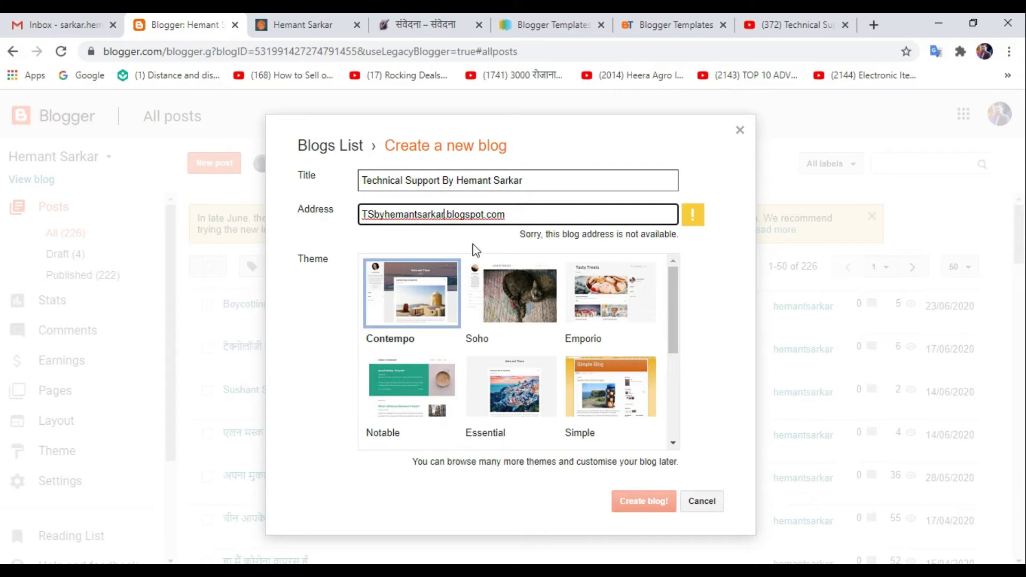
- Add "mdp" before .blogspot.com in the blog address, accept the suggested address and create the blog
text(mdp)
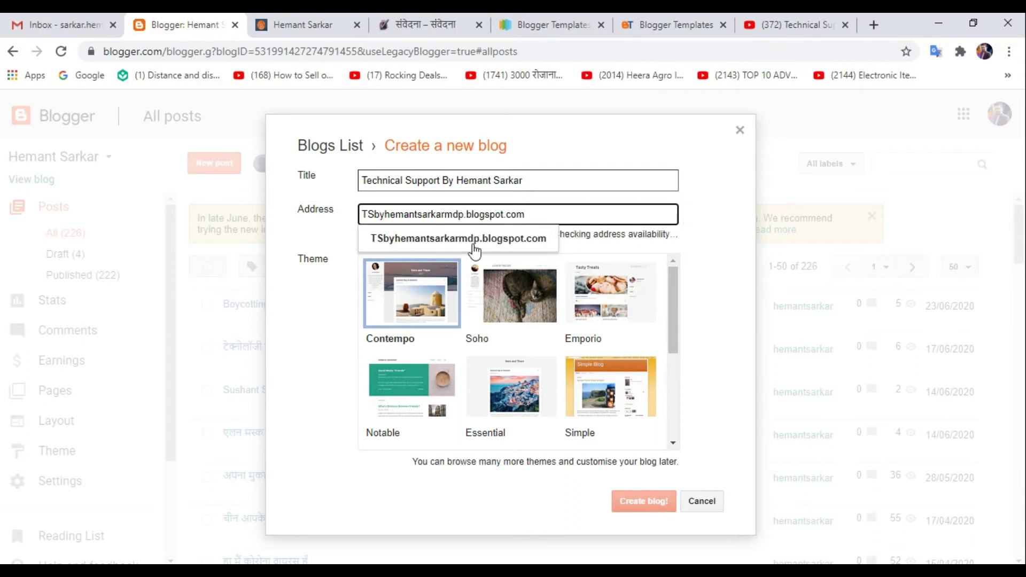
click(473, 240)
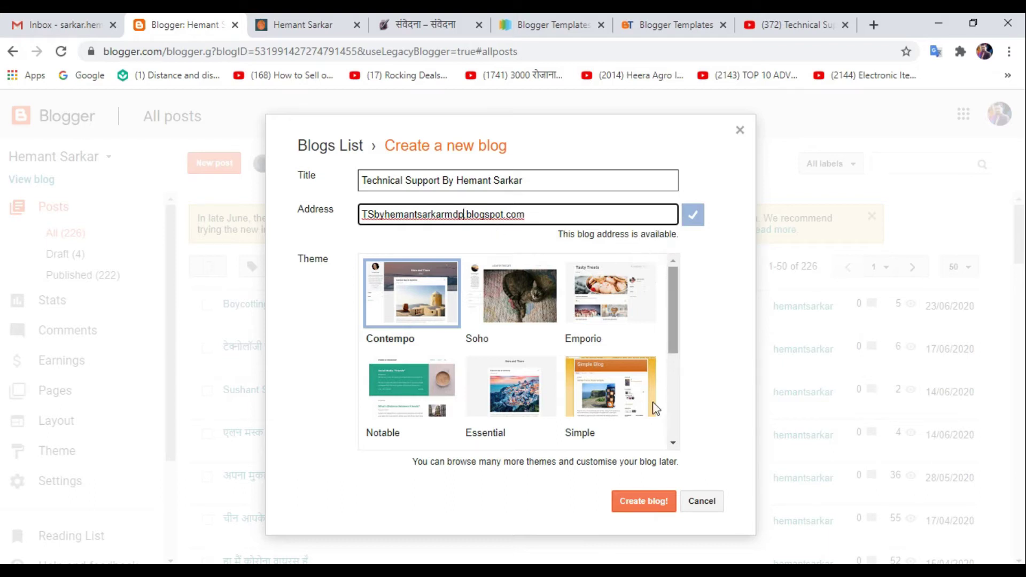
click(644, 505)
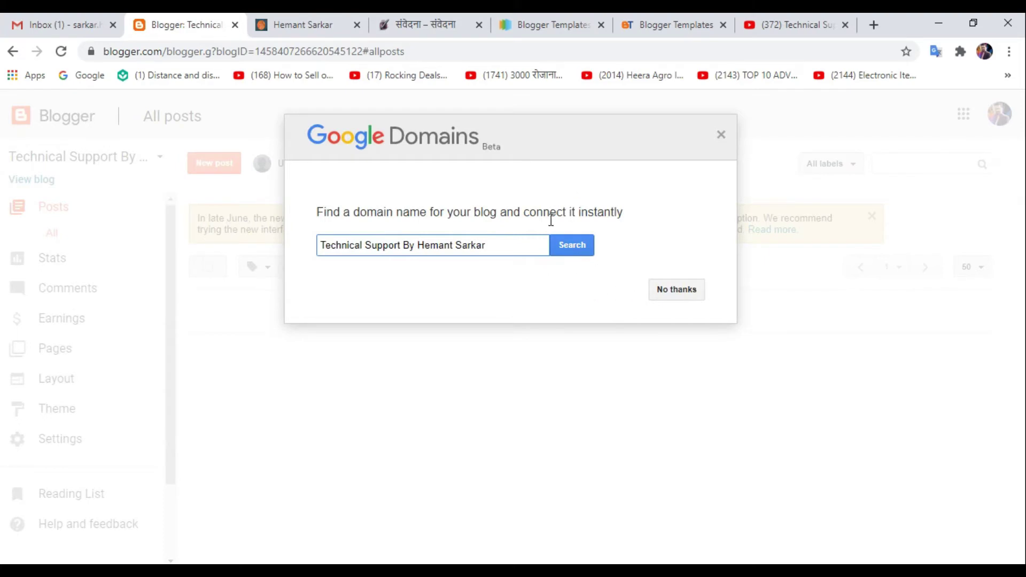
- Decline the Google Domains offer and view the new blog's public page before returning to its post list
click(683, 293)
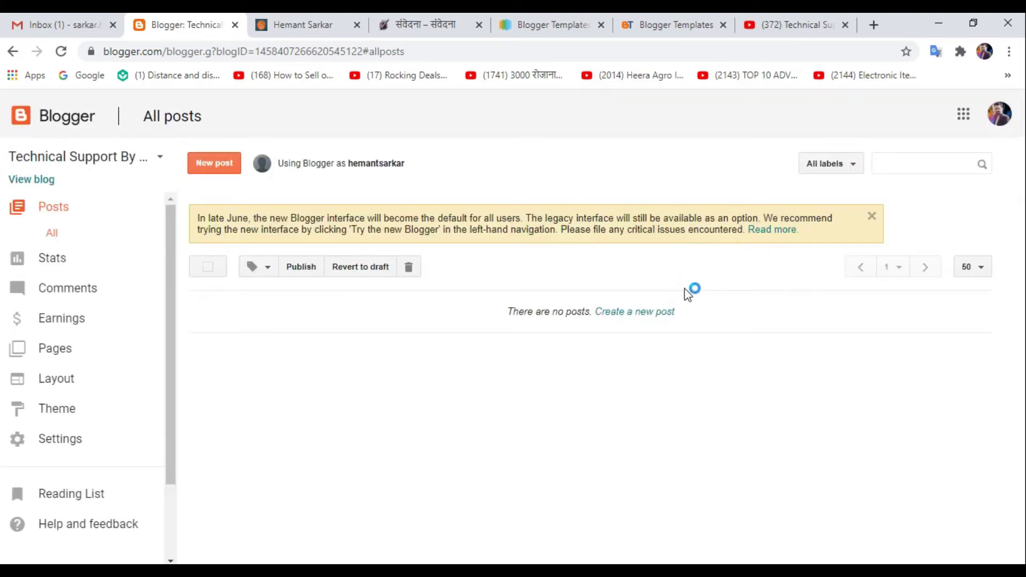
click(21, 180)
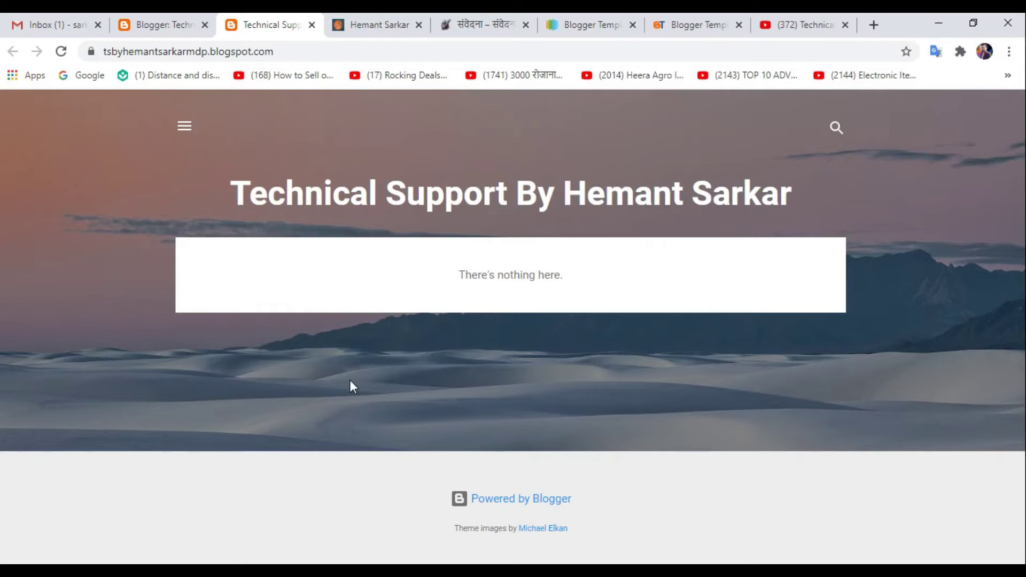
click(312, 26)
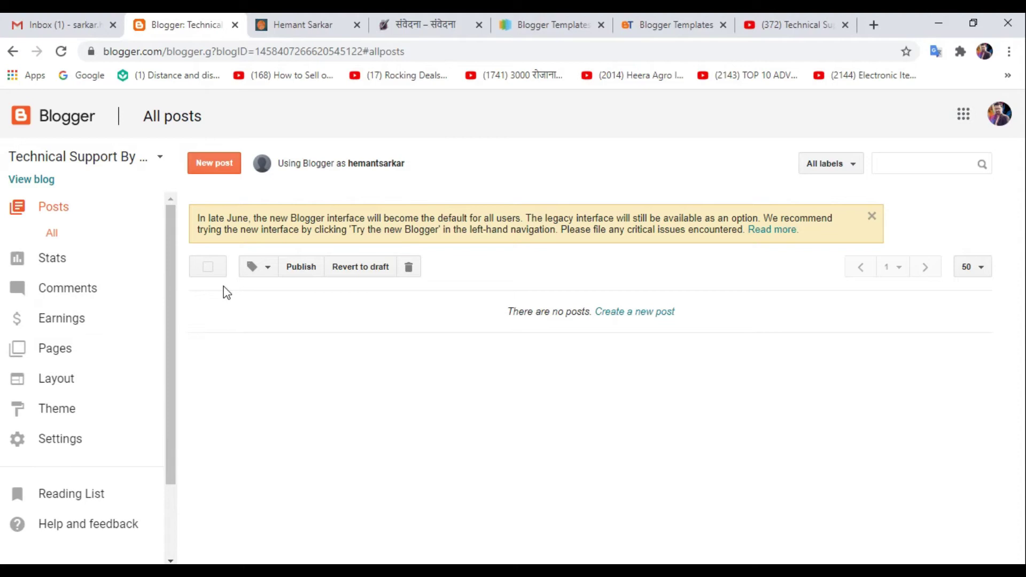
- Create a new post with the body text "nhtfvmhtfjhv djhv" and the owner's surname in lowercase as its title
click(211, 169)
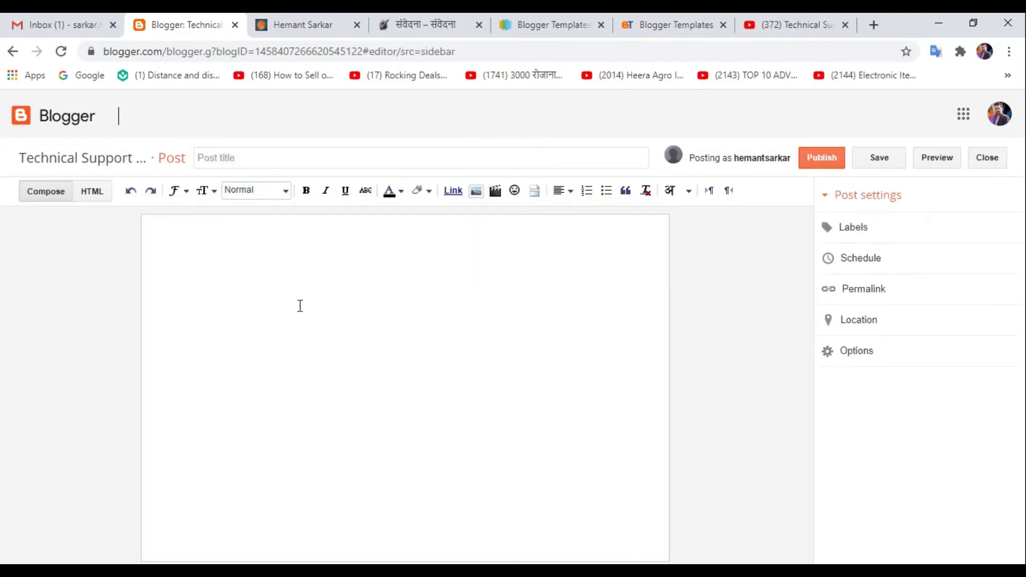
click(300, 305)
text(nhtfvmhtfjhv  djhv)
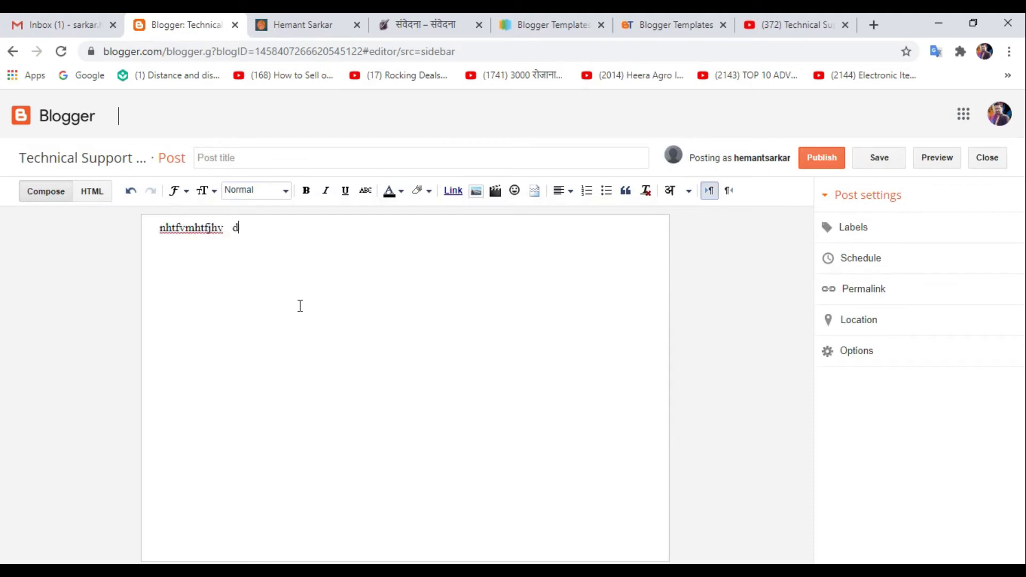
click(275, 158)
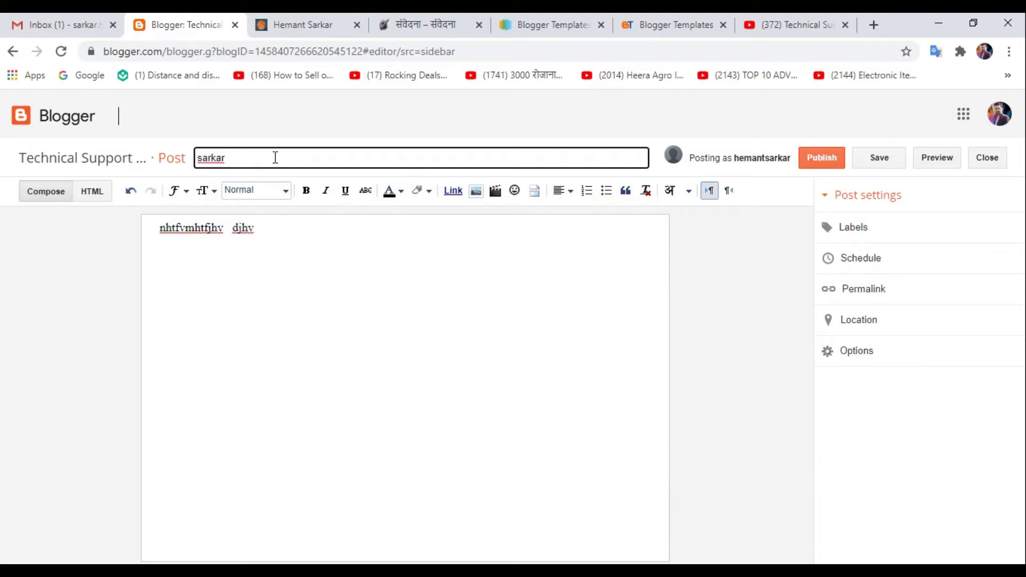
click(455, 300)
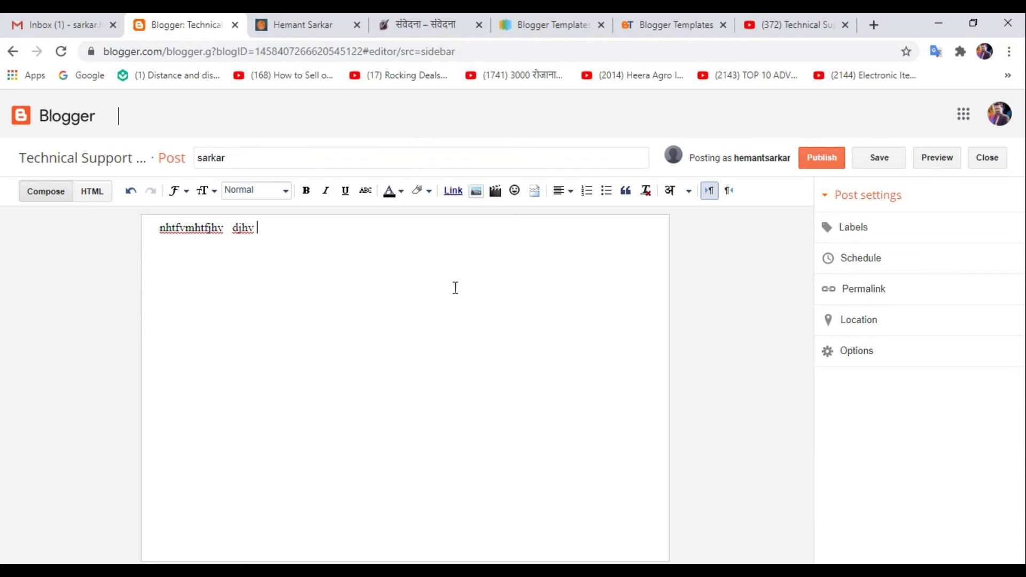
click(476, 191)
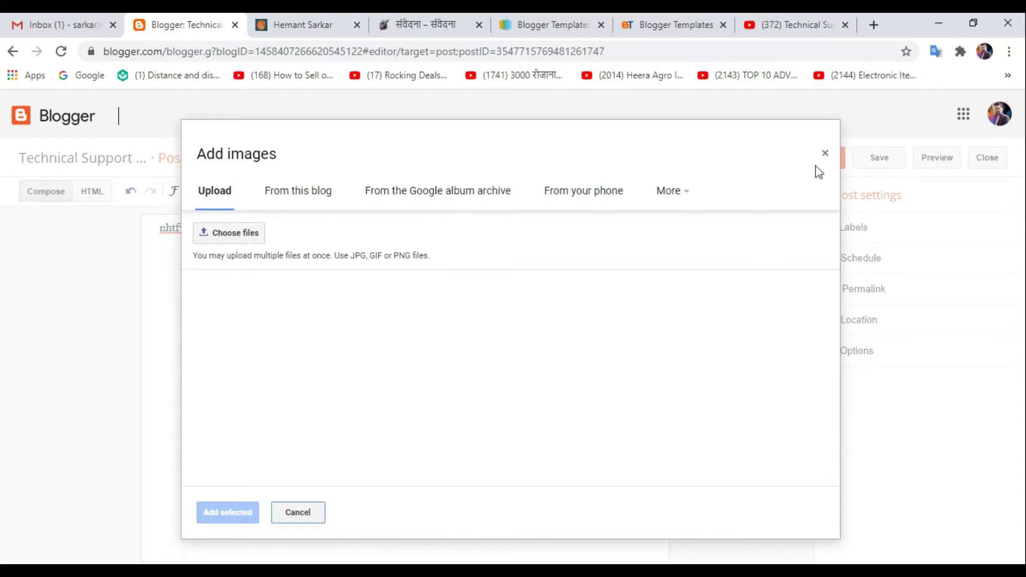
click(825, 154)
- Publish the post and check how it appears on the live blog
click(837, 158)
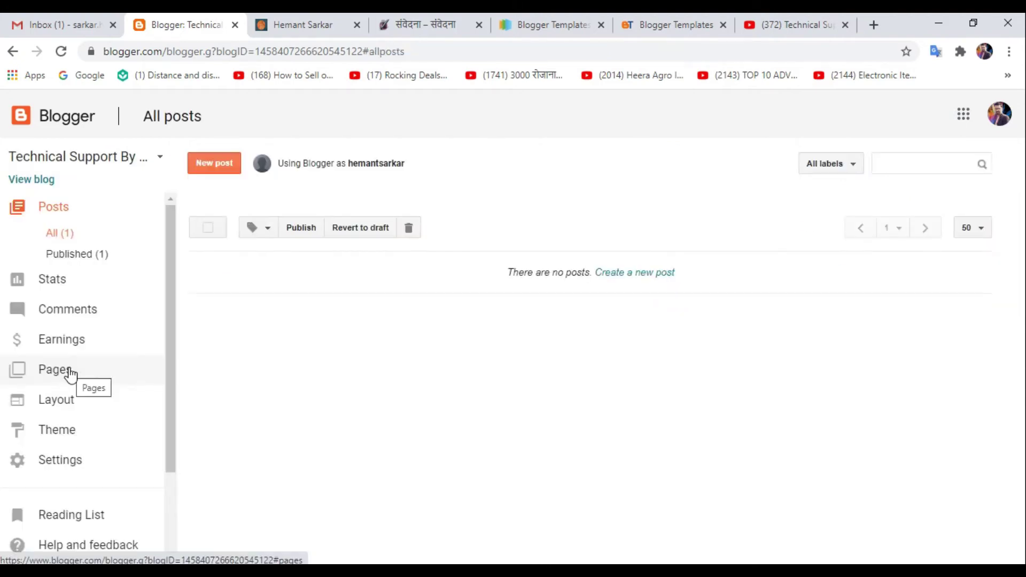
click(32, 179)
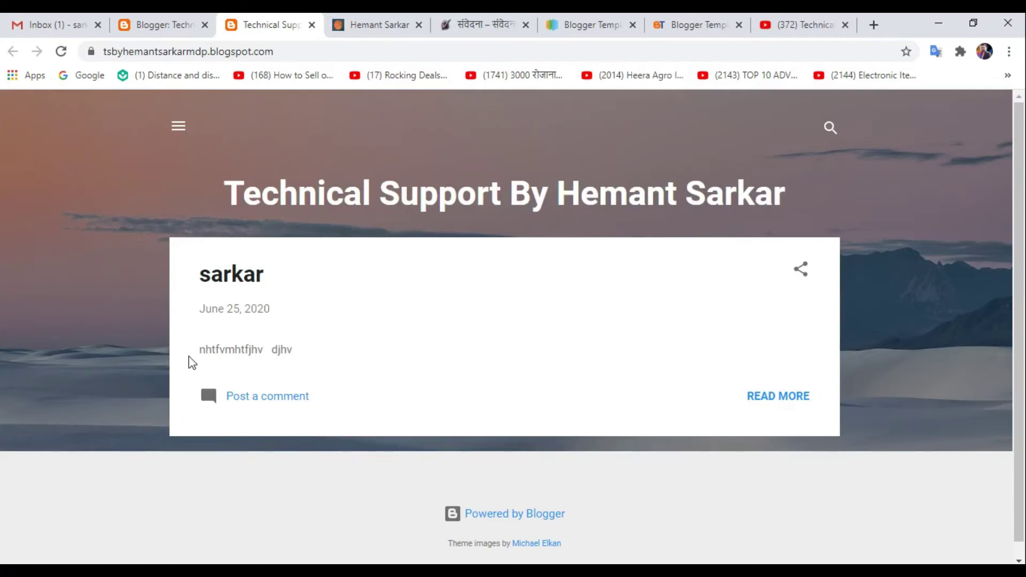
drag(190, 359, 332, 354)
click(190, 285)
click(312, 25)
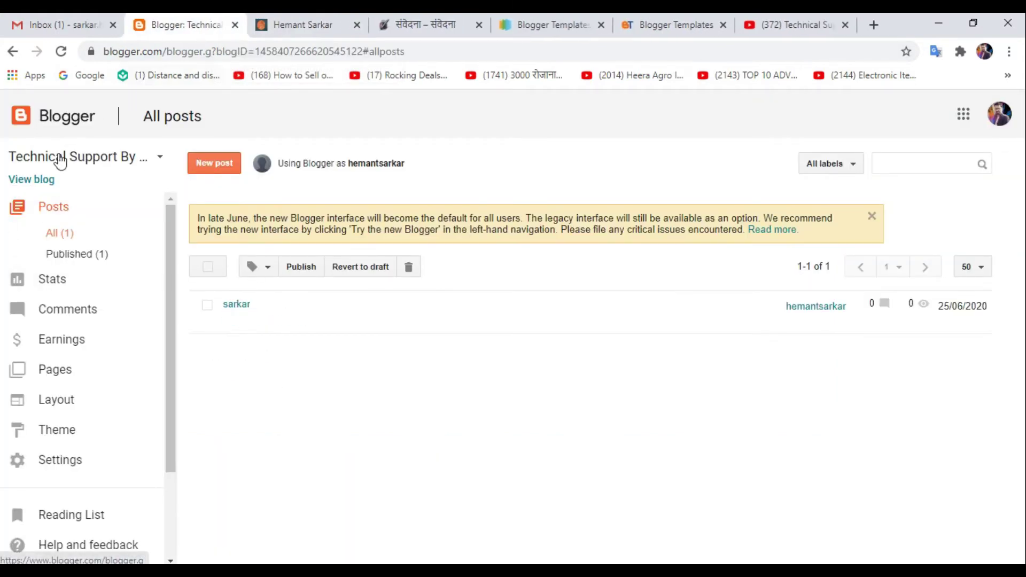
click(24, 180)
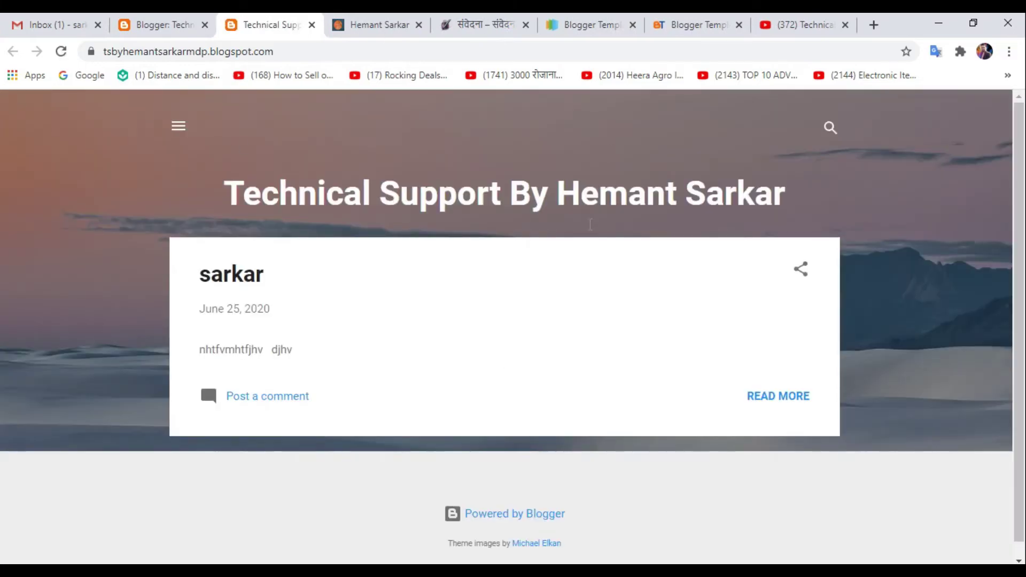
- Browse the free Blogger templates offered on the Gooyaabi Templates and BTemplates websites
click(617, 24)
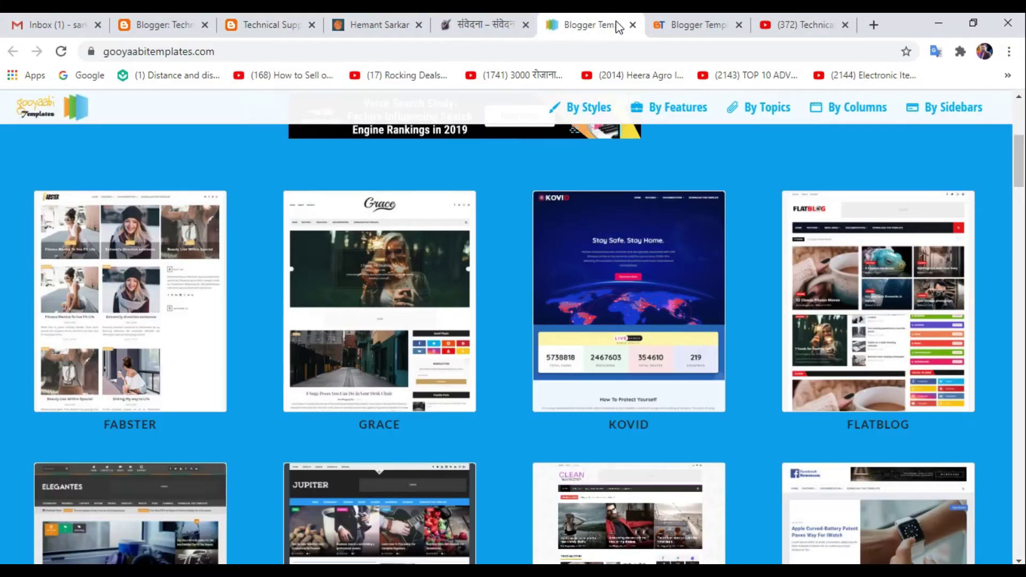
scroll(454, 347, up, 5)
scroll(483, 363, down, 10)
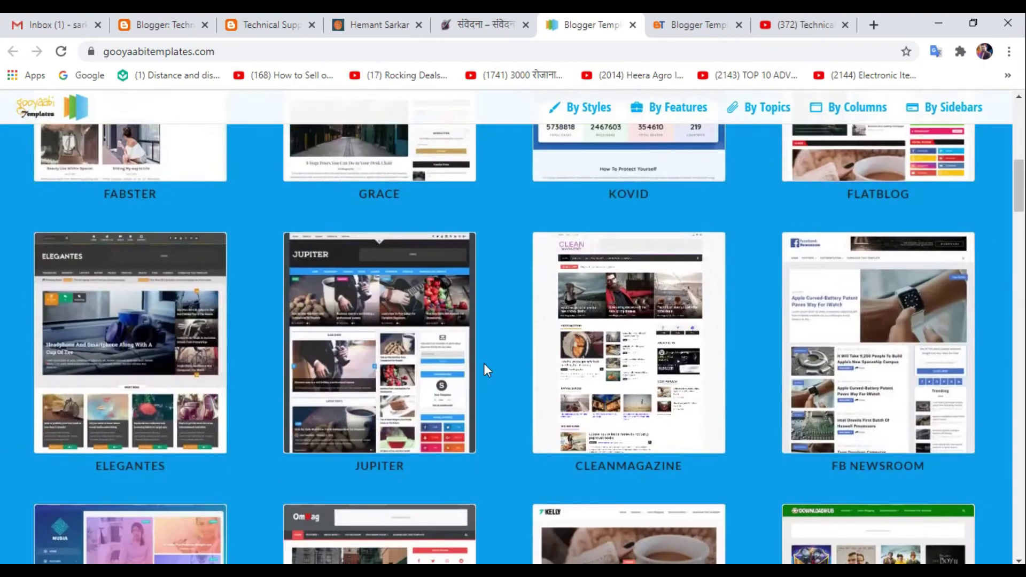
click(695, 25)
scroll(516, 313, down, 8)
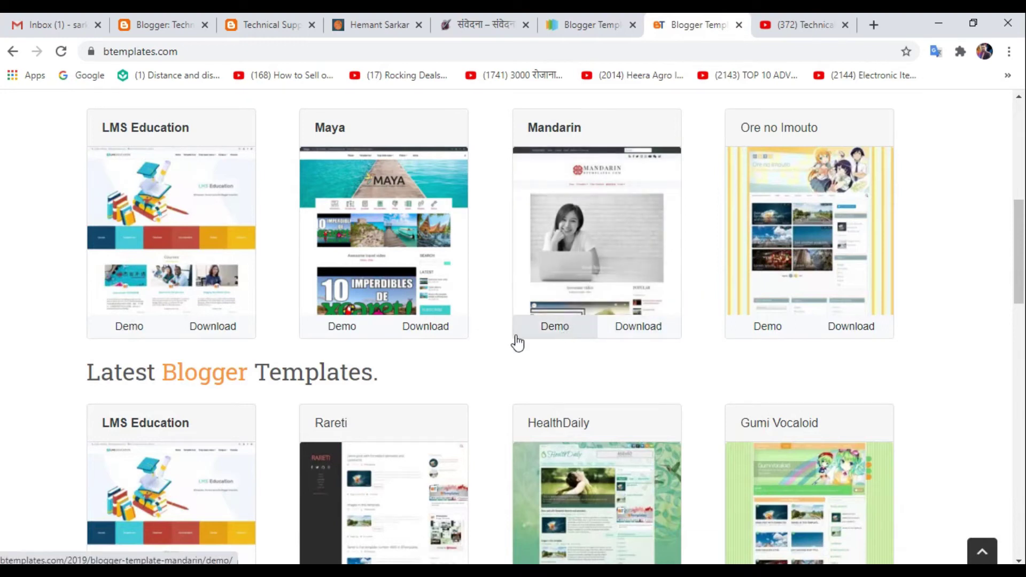
click(297, 26)
click(726, 27)
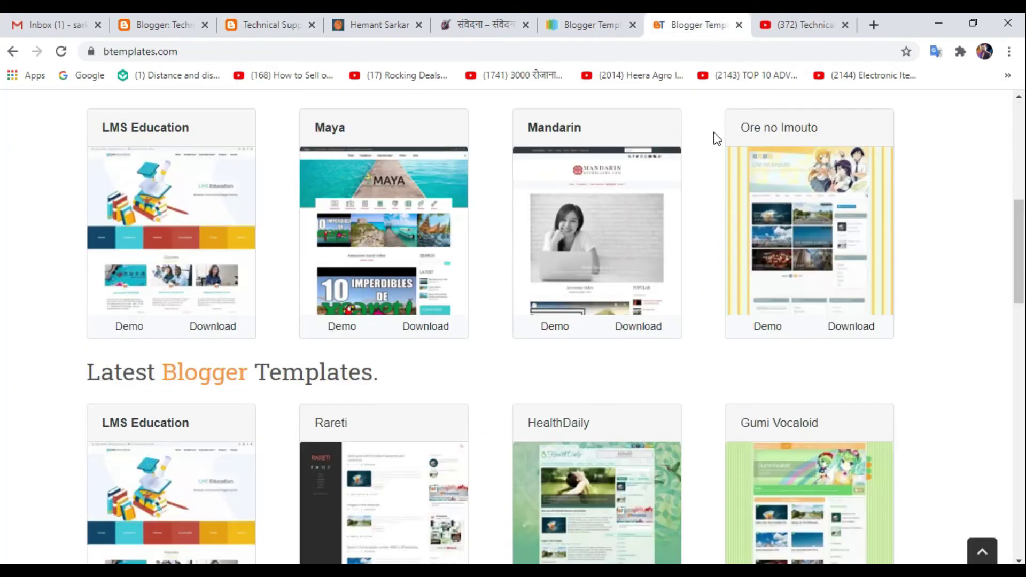
scroll(724, 314, down, 4)
scroll(277, 392, down, 4)
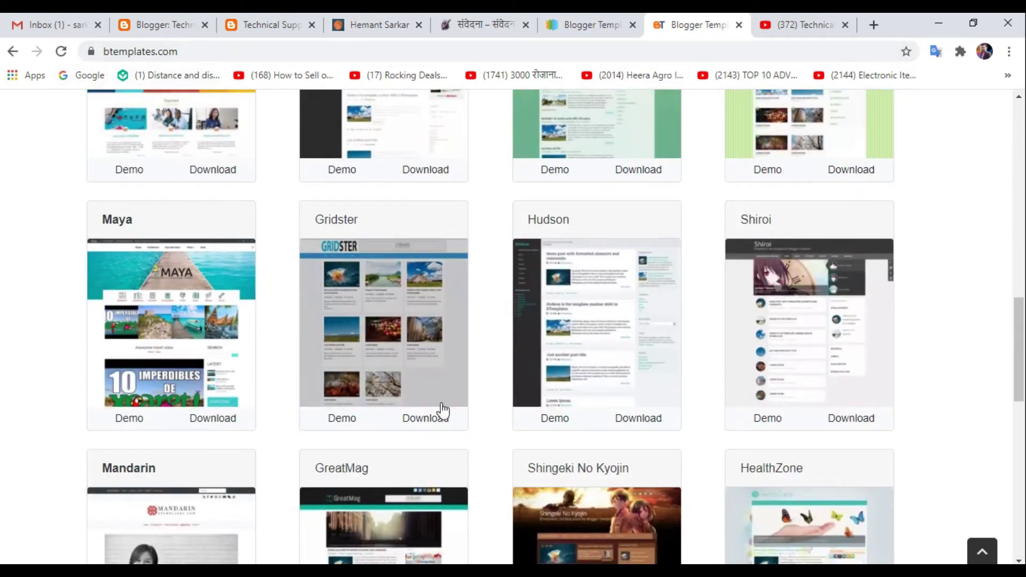
scroll(58, 377, up, 5)
scroll(498, 361, down, 7)
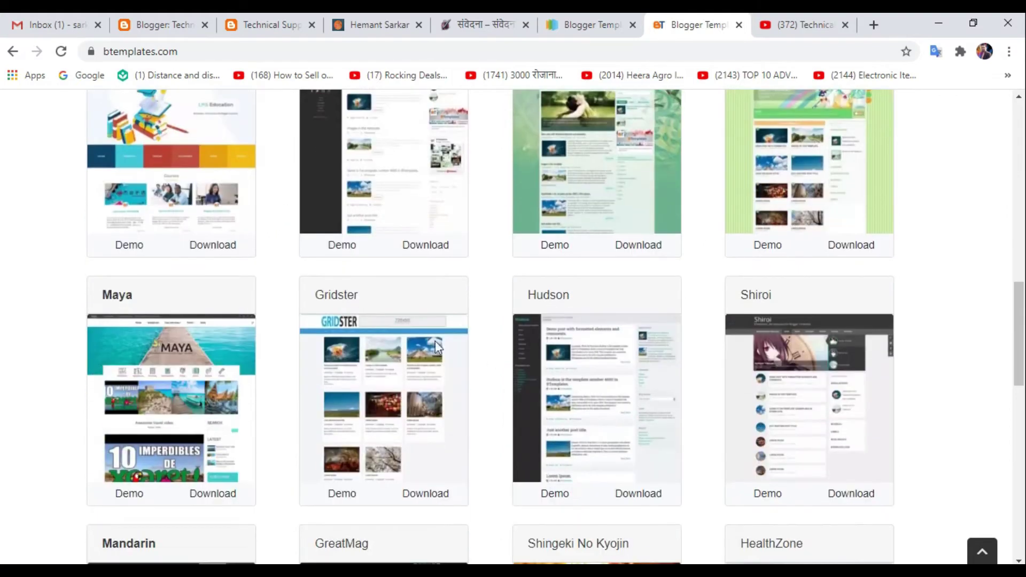
scroll(372, 335, down, 4)
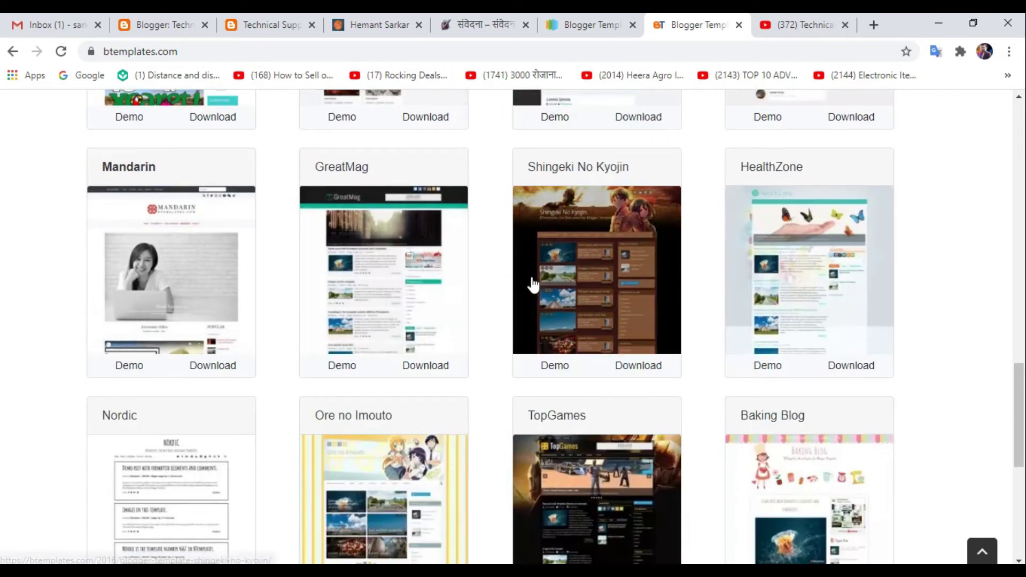
- Open the Shingeki No Kyojin template page on BTemplates and download the free template
click(626, 374)
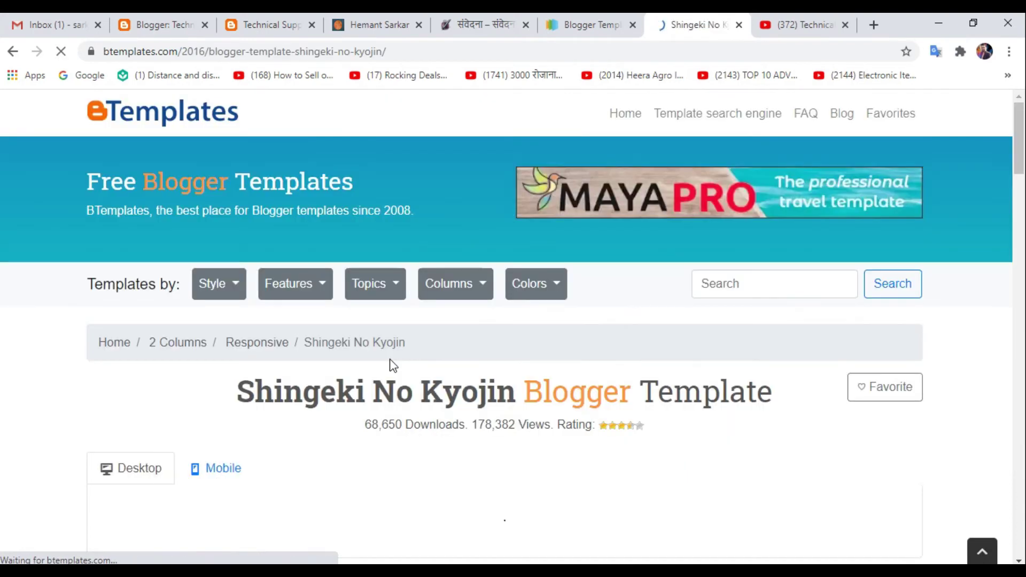
scroll(389, 358, down, 7)
scroll(389, 341, down, 15)
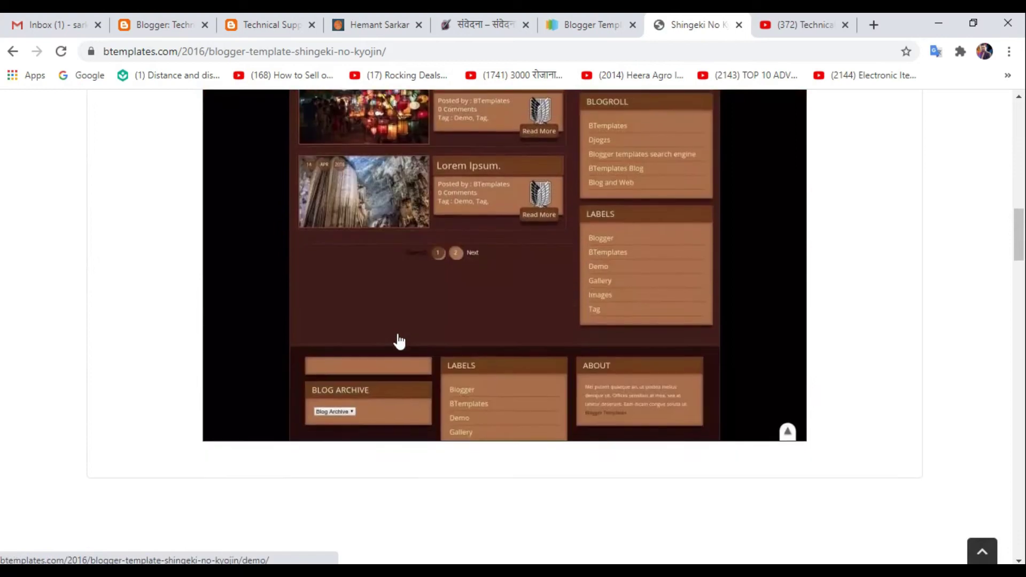
click(361, 451)
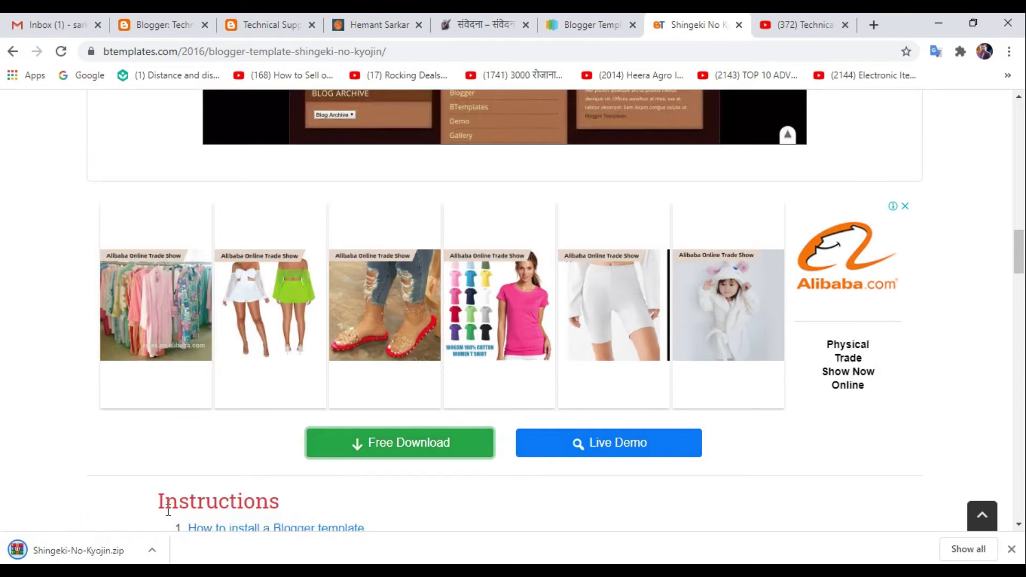
- Show the downloaded Shingeki-No-Kyojin.zip in its folder and extract it to the suggested destination
click(152, 550)
click(191, 500)
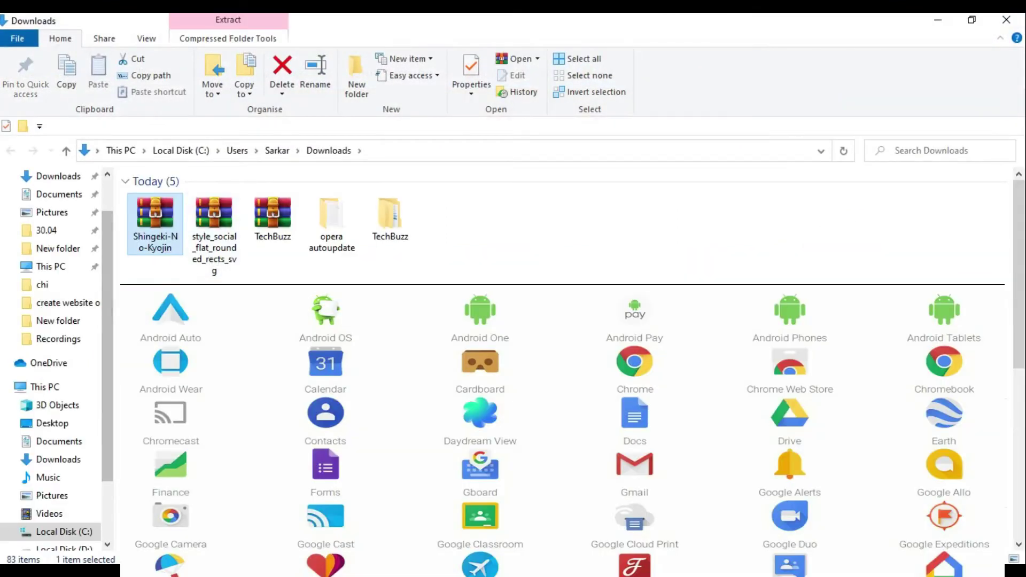
right_click(155, 242)
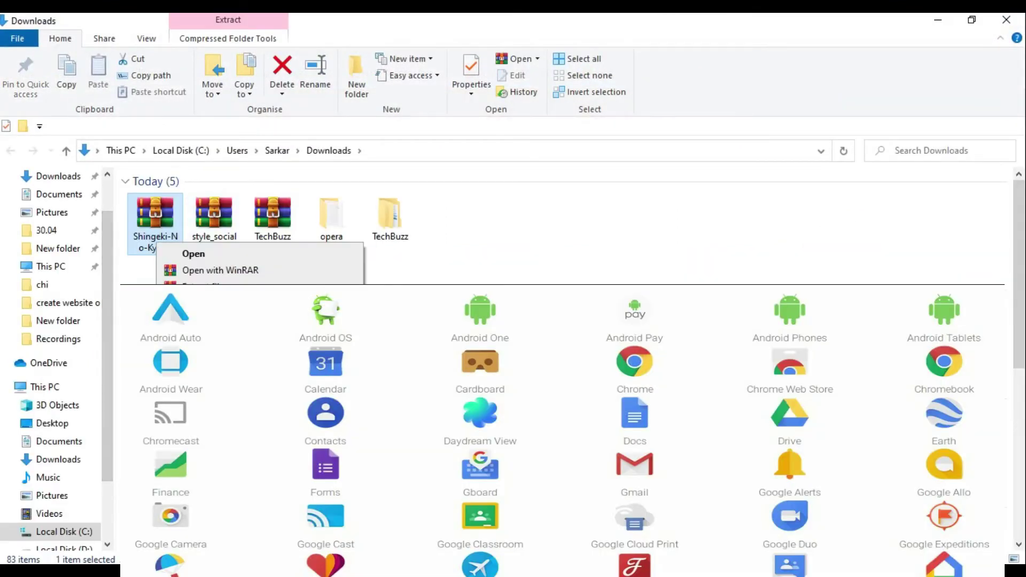
click(203, 287)
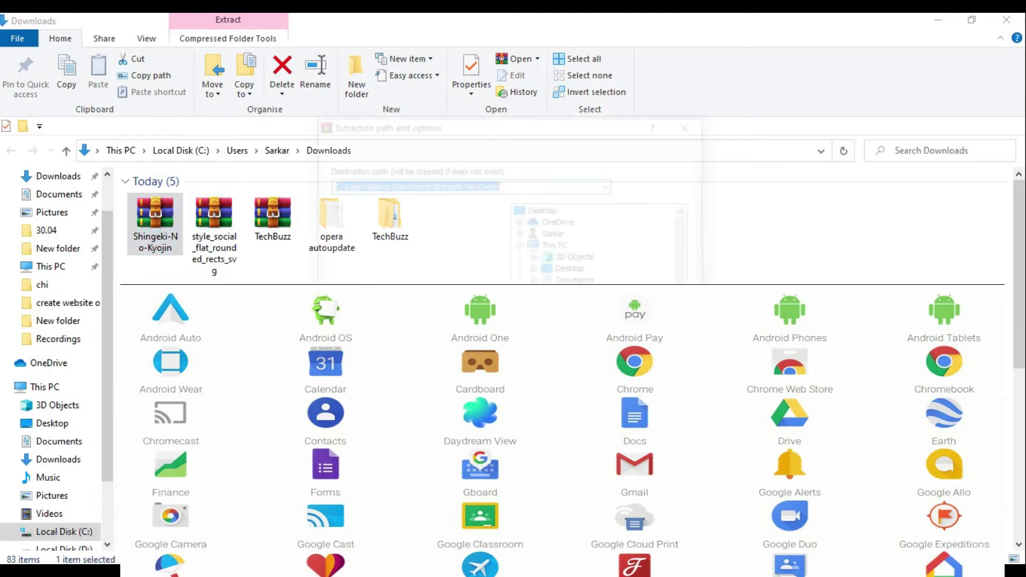
key(Return)
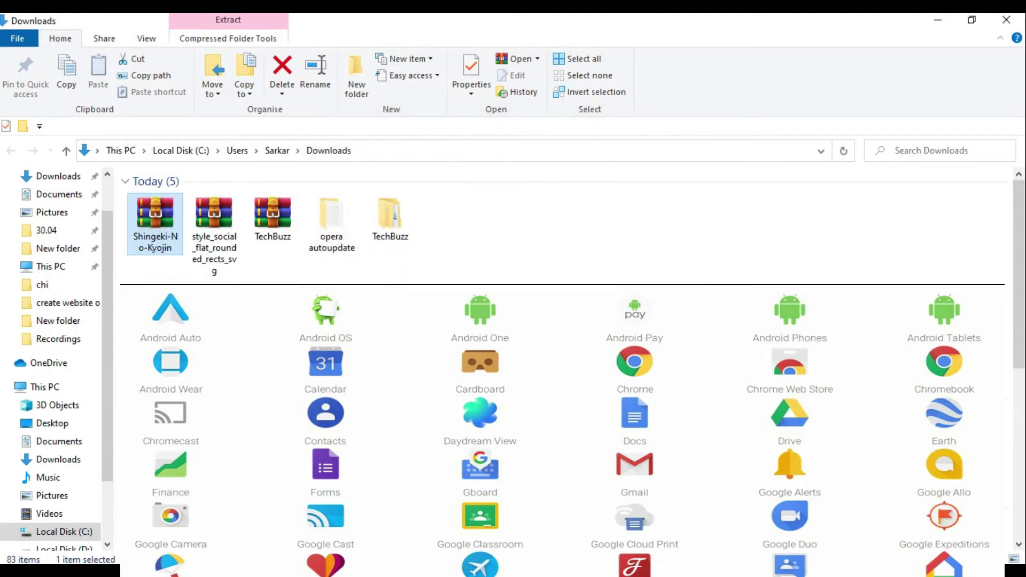
- Open the Shingeki No Kyojin XML file from the extracted folder in WordPad and copy all of its code
double_click(335, 243)
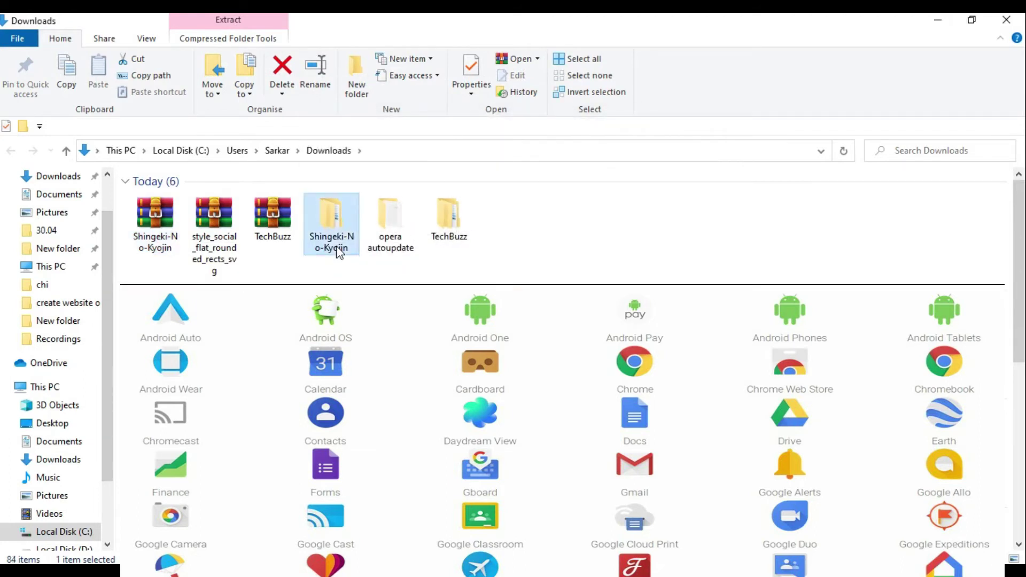
double_click(133, 199)
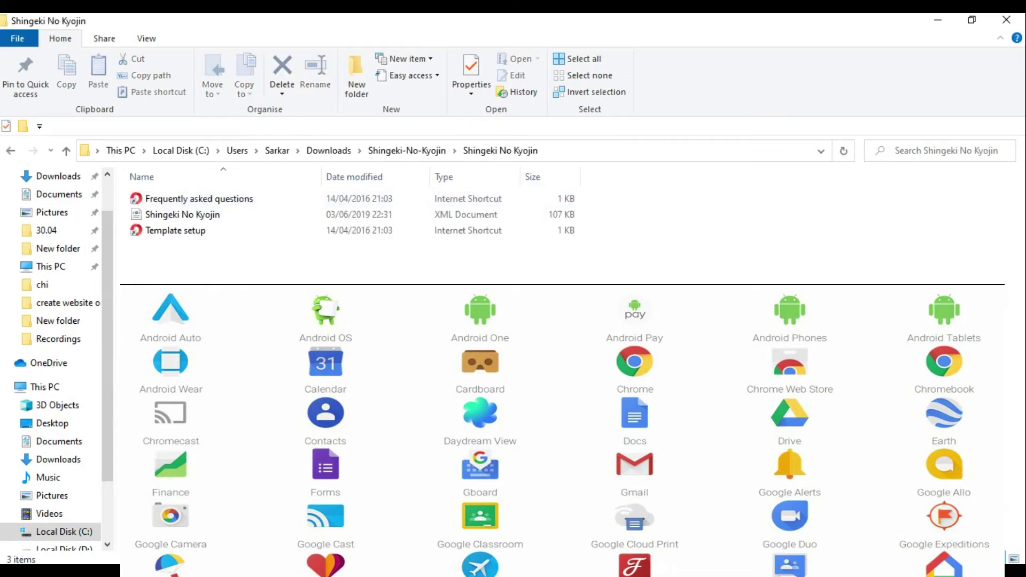
right_click(190, 217)
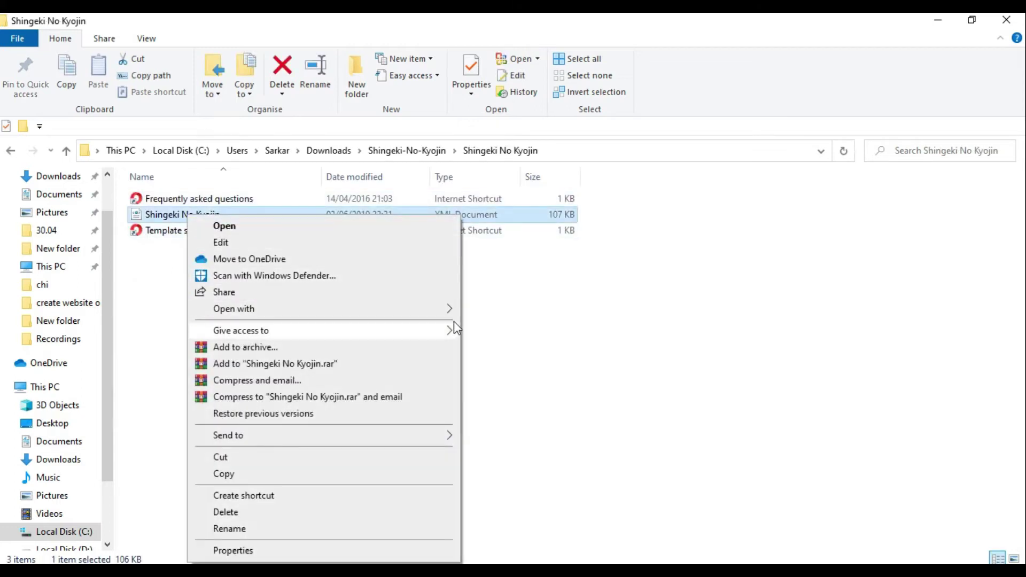
mouse_move(449, 312)
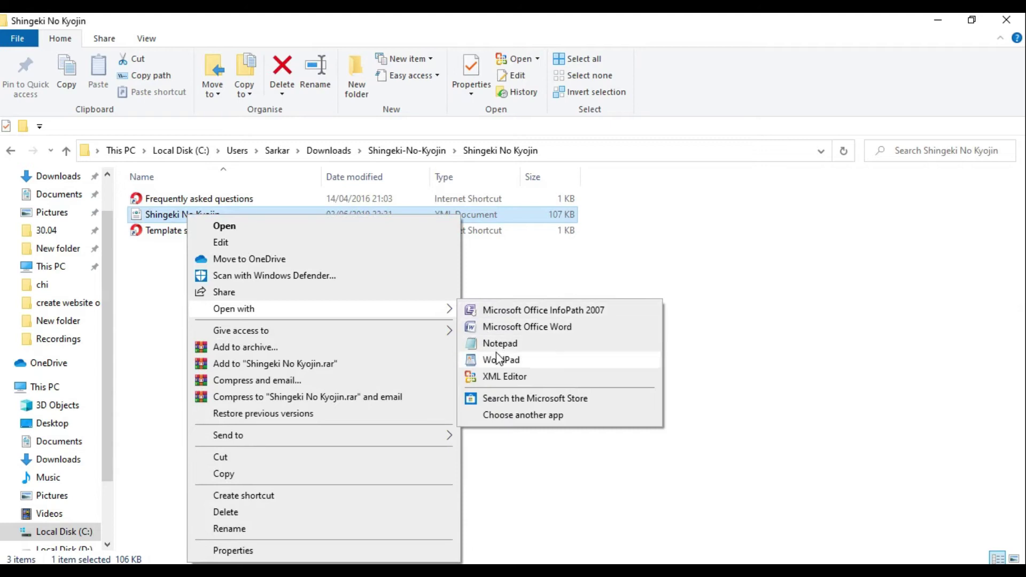
click(496, 361)
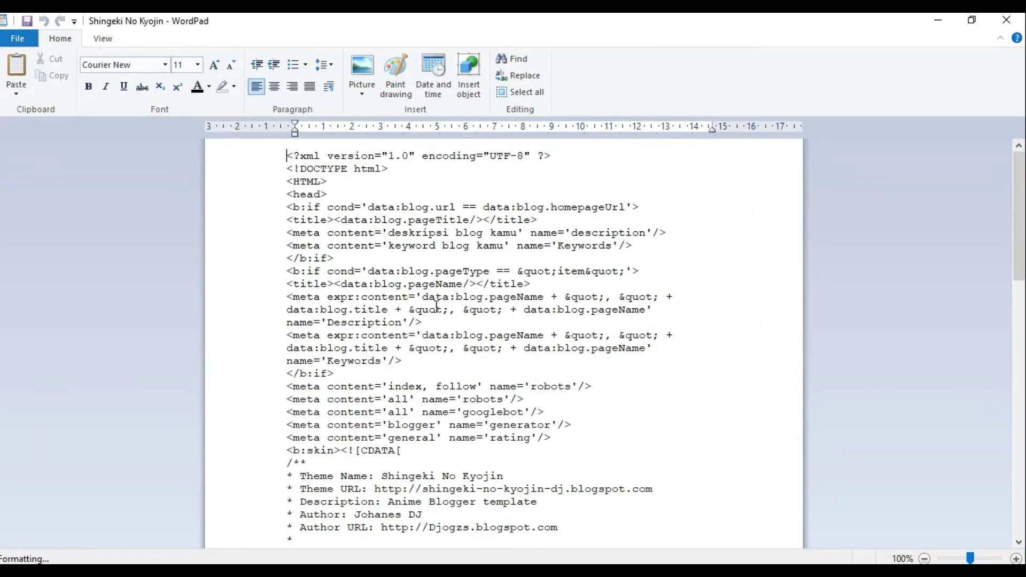
key(ctrl+a)
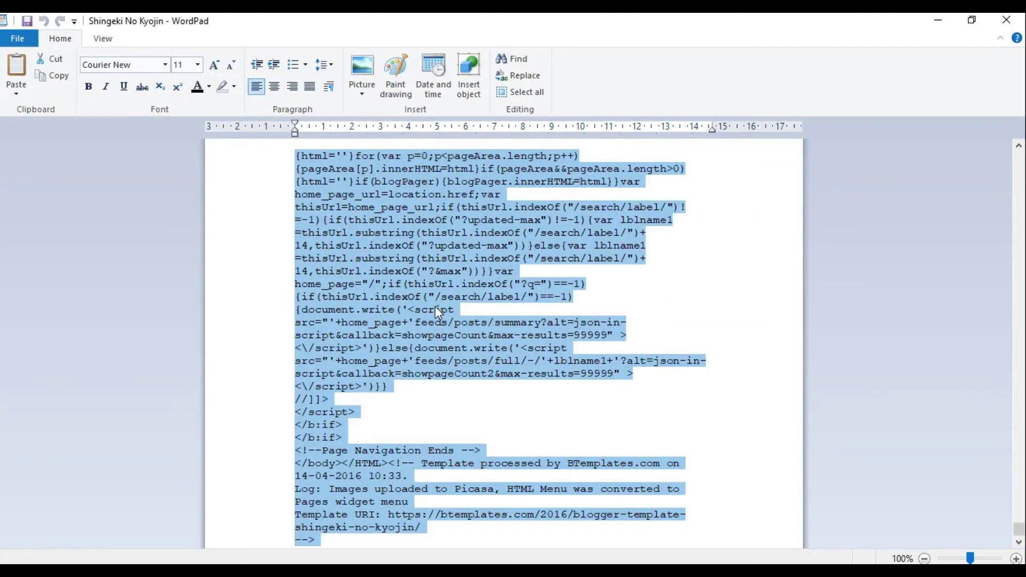
key(alt+Tab)
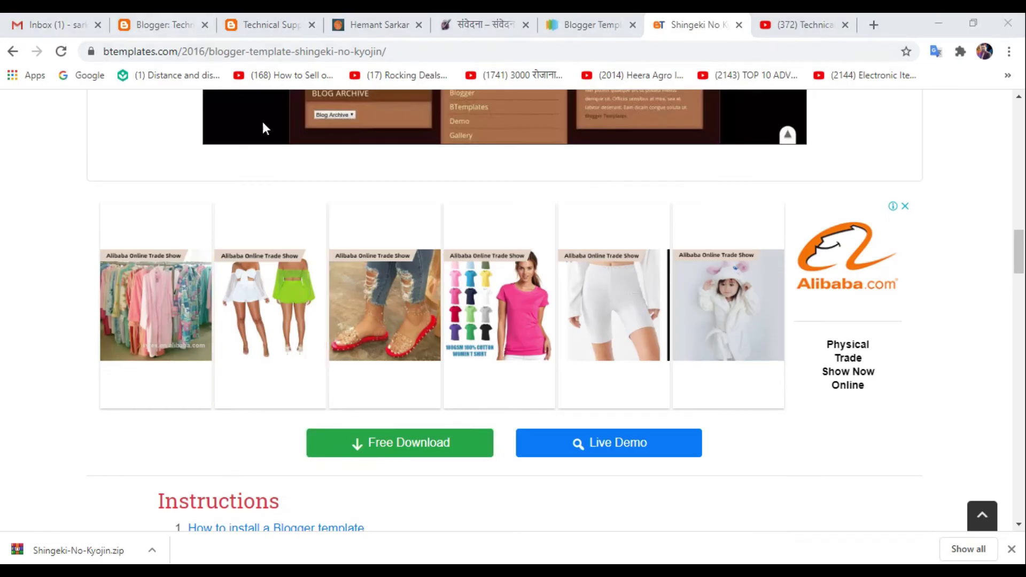
- Switch back to the Blogger dashboard and open the blog's theme for HTML editing
click(190, 25)
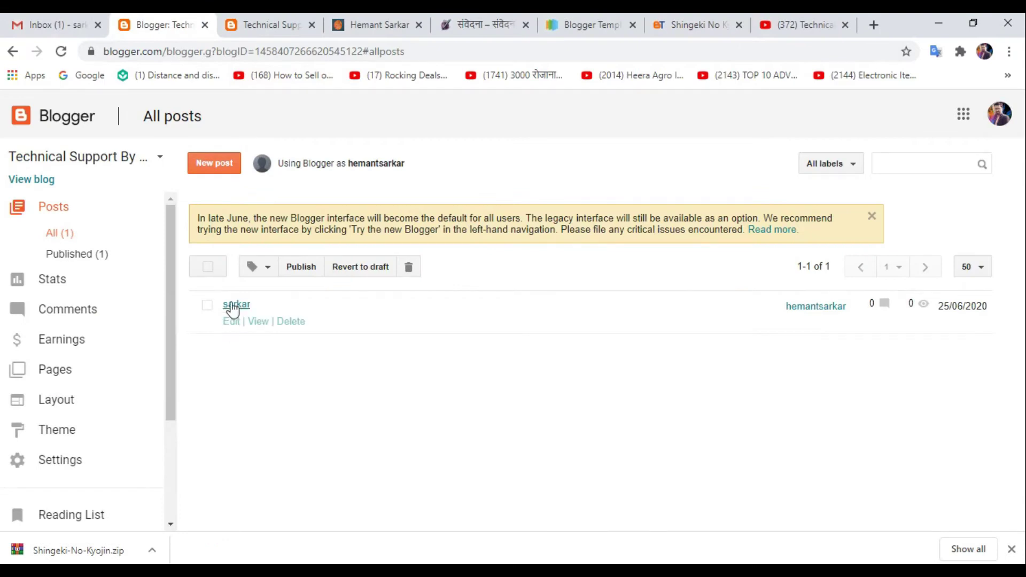
click(38, 429)
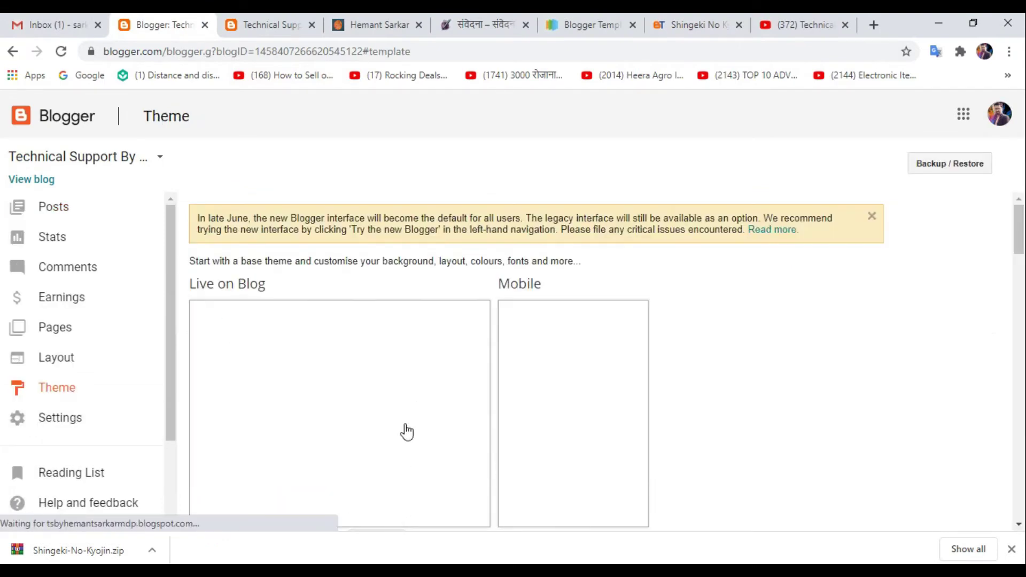
scroll(481, 449, down, 12)
scroll(373, 451, up, 12)
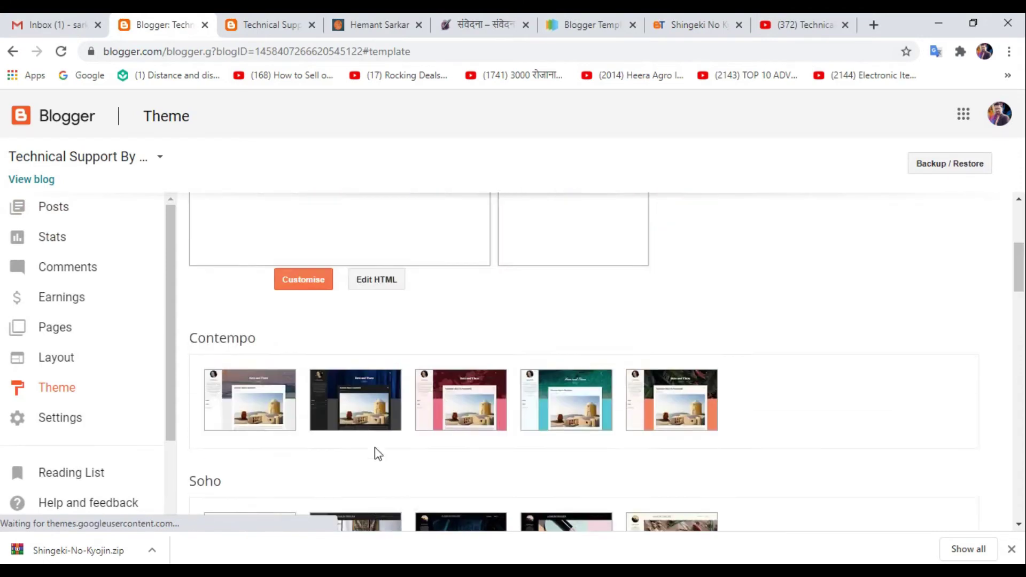
scroll(377, 456, down, 4)
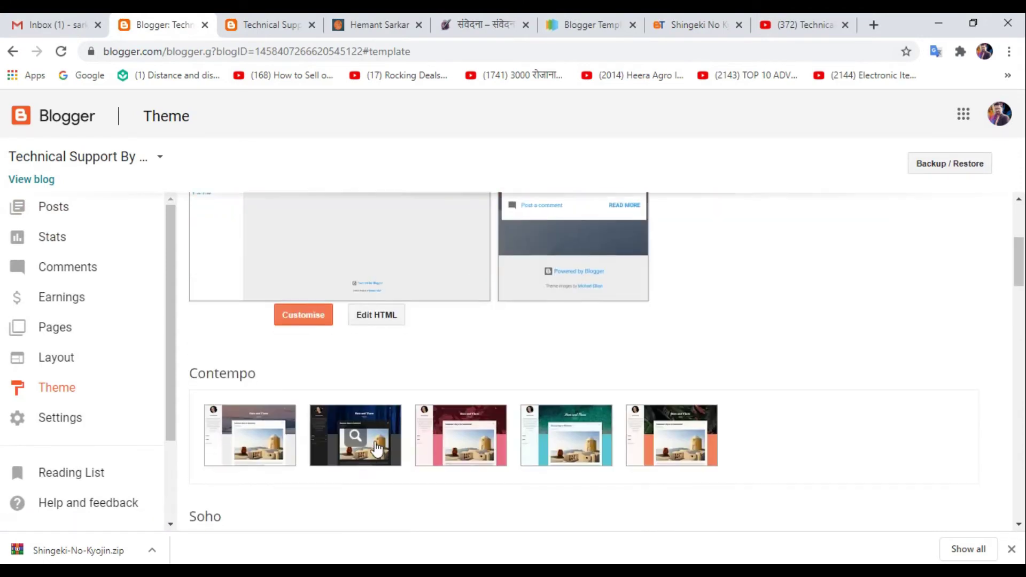
click(373, 320)
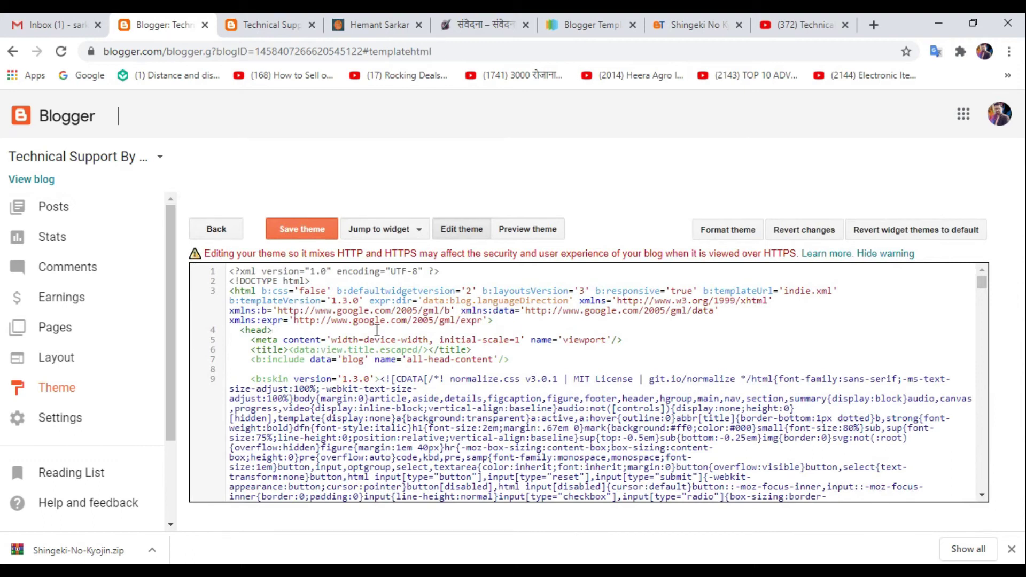
- Replace the entire theme code with the copied template code and preview the resulting theme
key(ctrl+a)
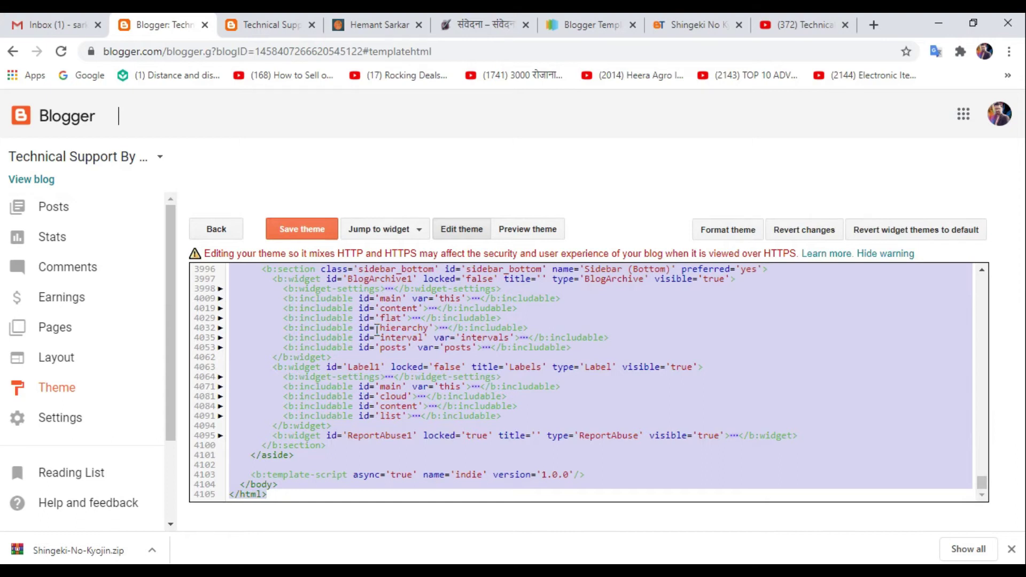
key(ctrl+v)
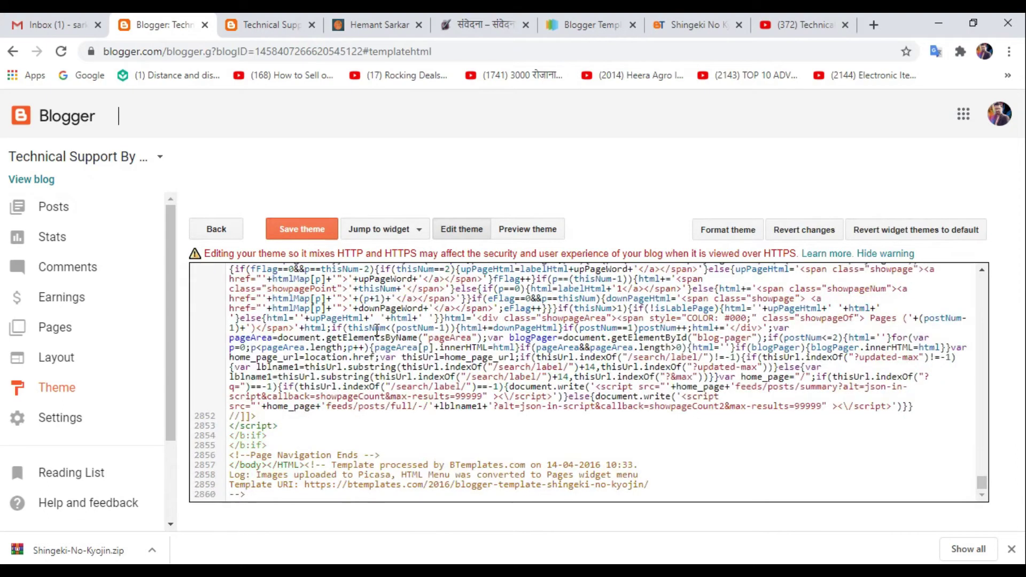
click(549, 232)
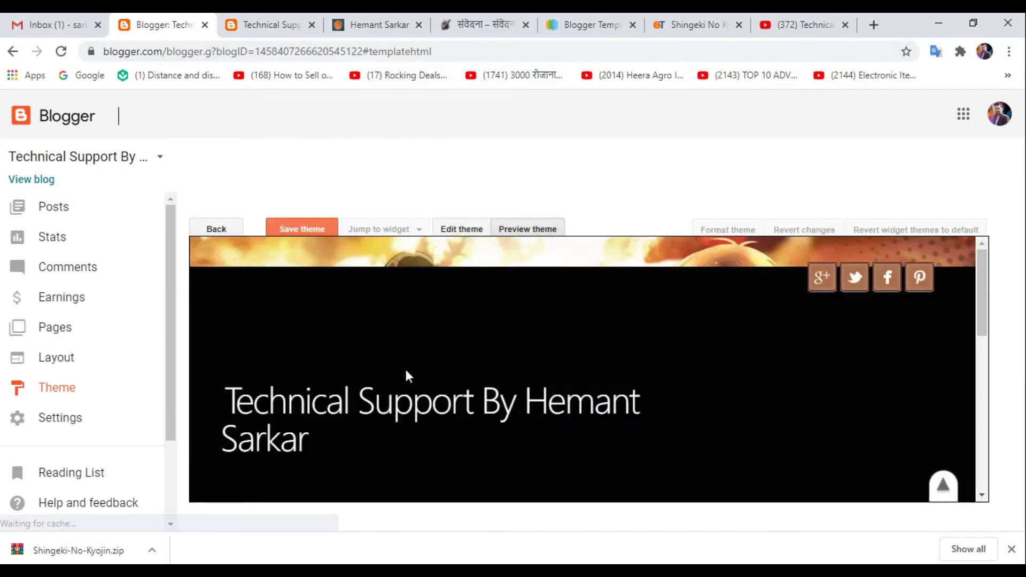
scroll(406, 371, down, 15)
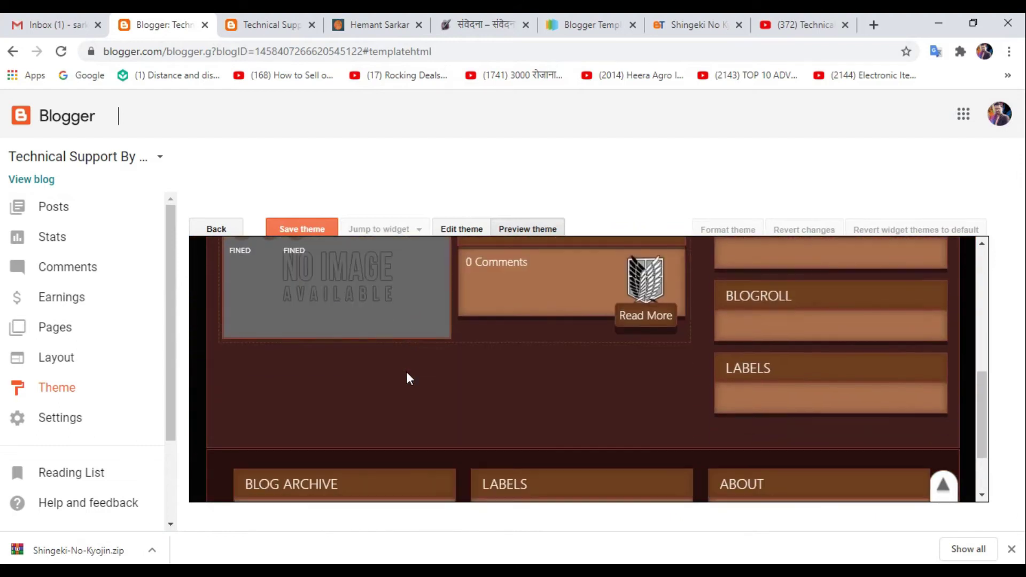
- Save the theme and check the reloaded live blog down to its footer before returning to the theme editor
click(323, 230)
click(278, 26)
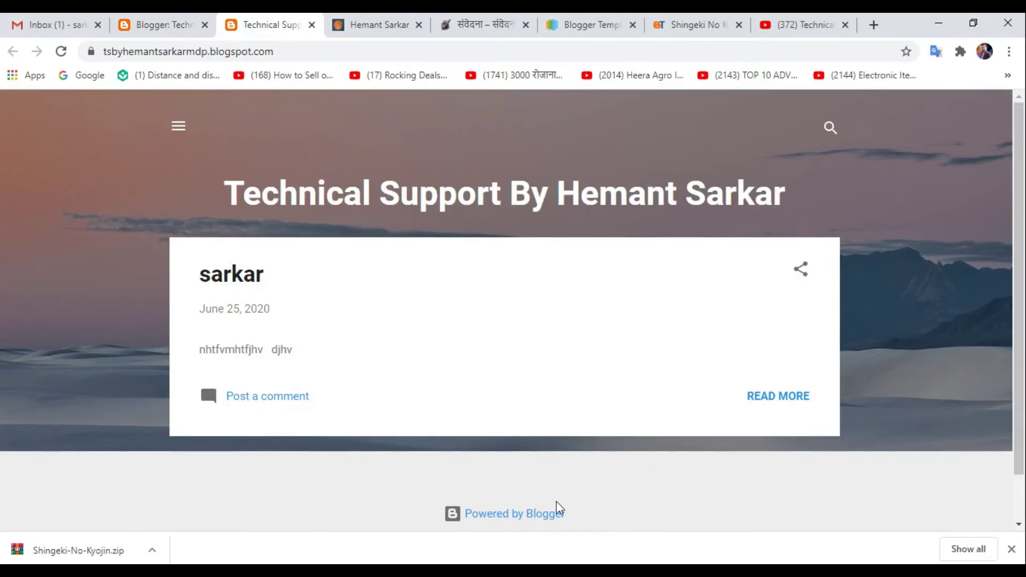
click(60, 51)
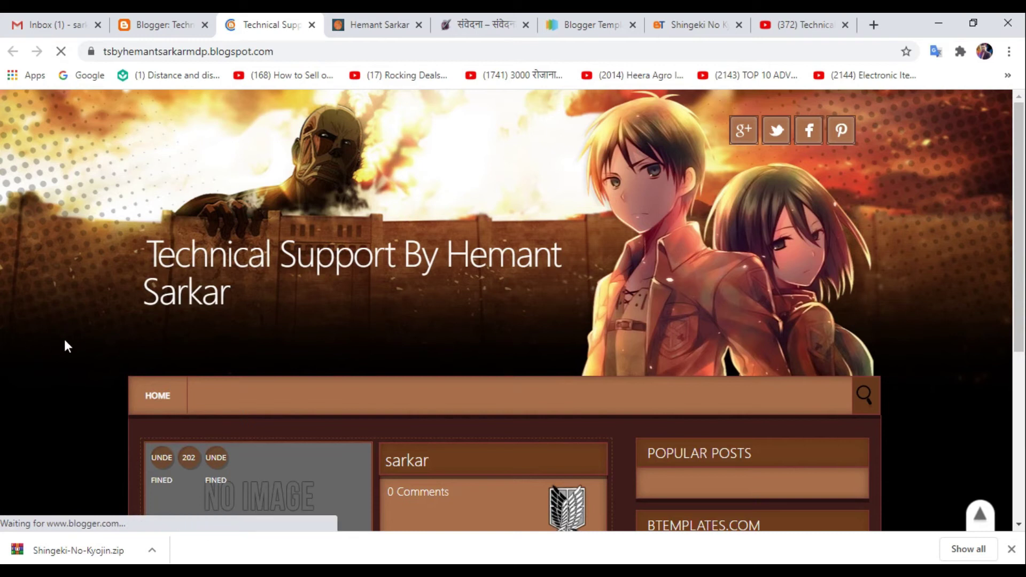
scroll(211, 302, down, 4)
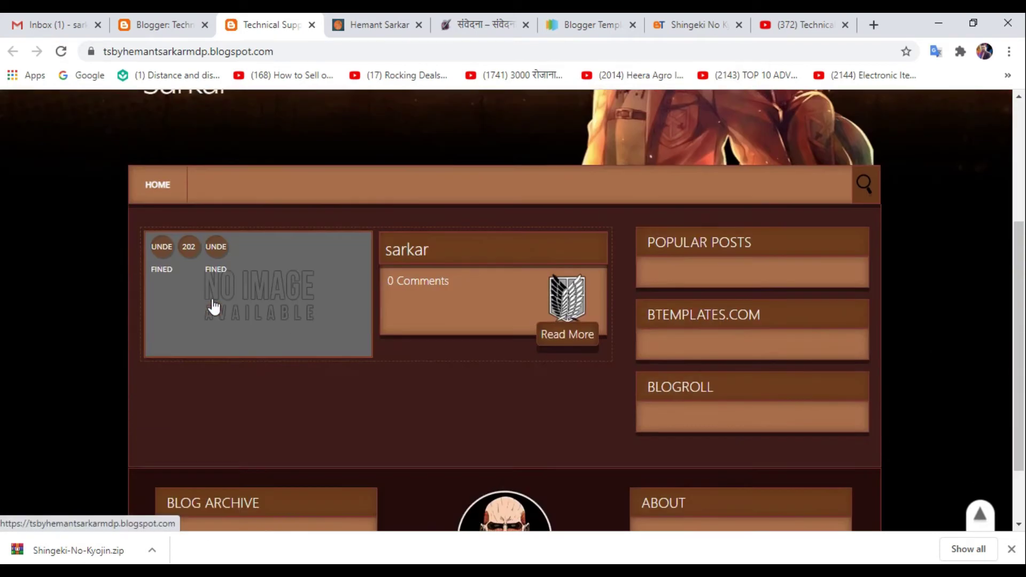
scroll(601, 281, down, 2)
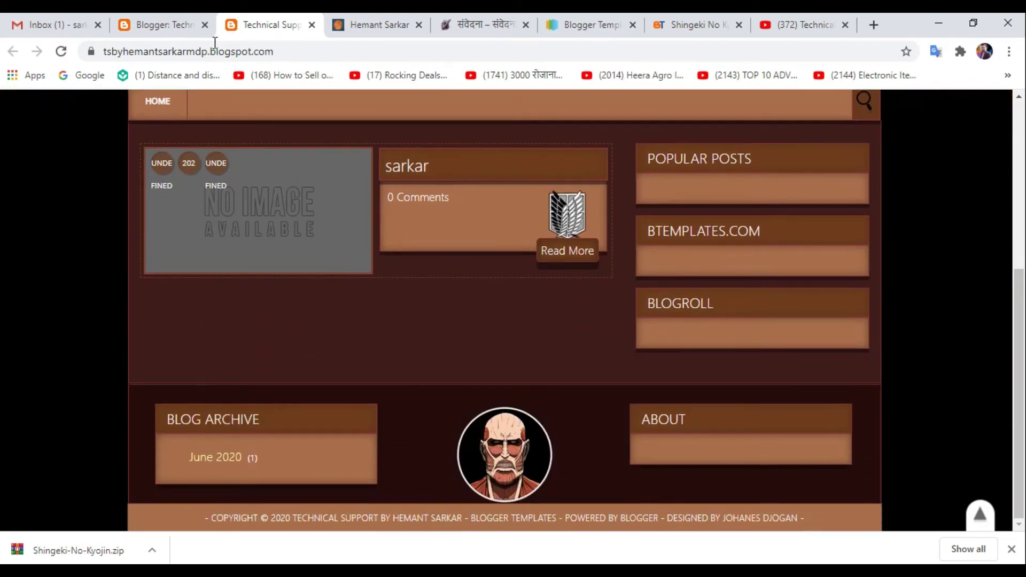
click(146, 27)
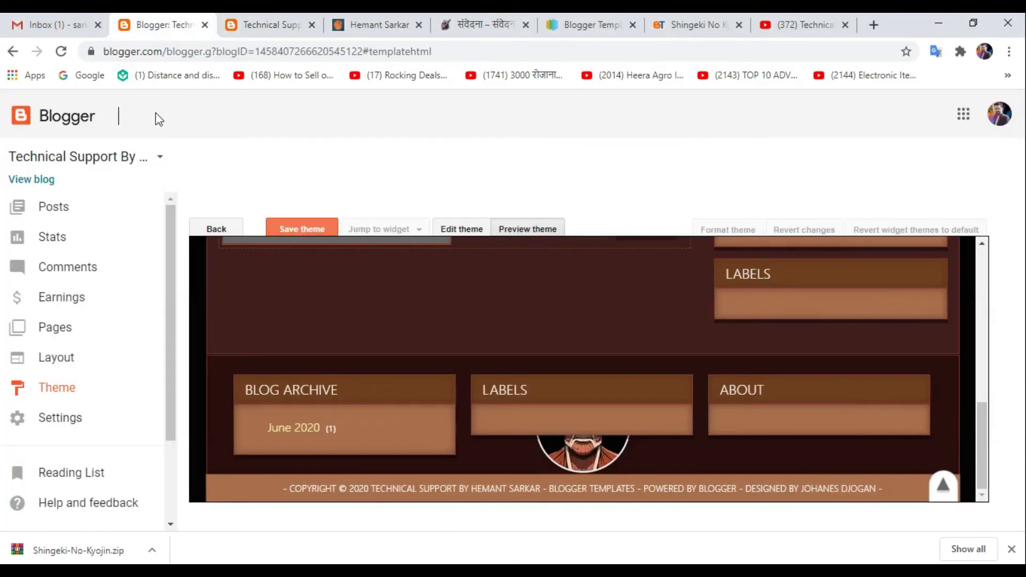
- Look over the new blog's layout gadgets, including blognames and pagesmenuwidget, and switch to the established personal blog
click(63, 367)
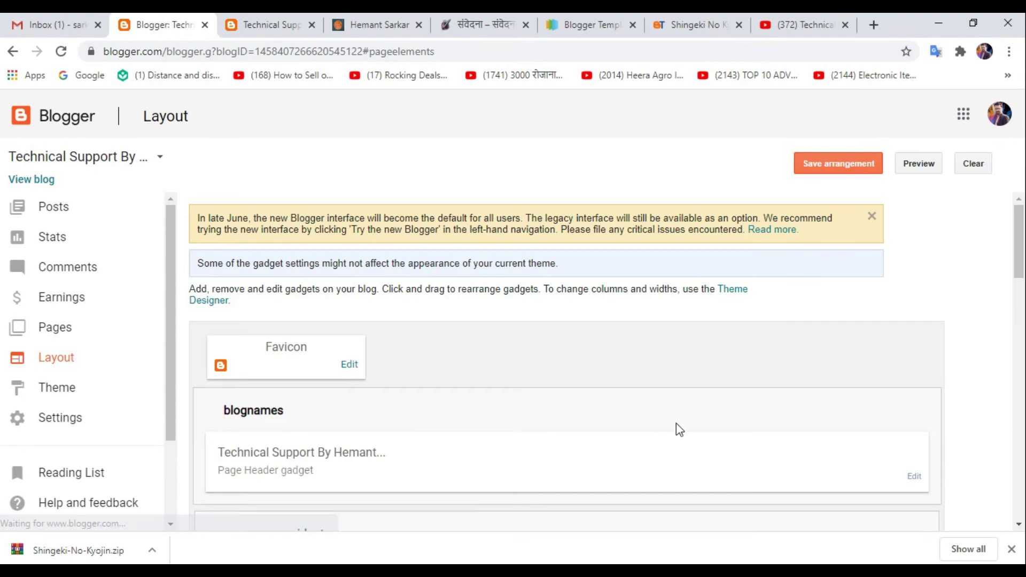
scroll(677, 424, down, 2)
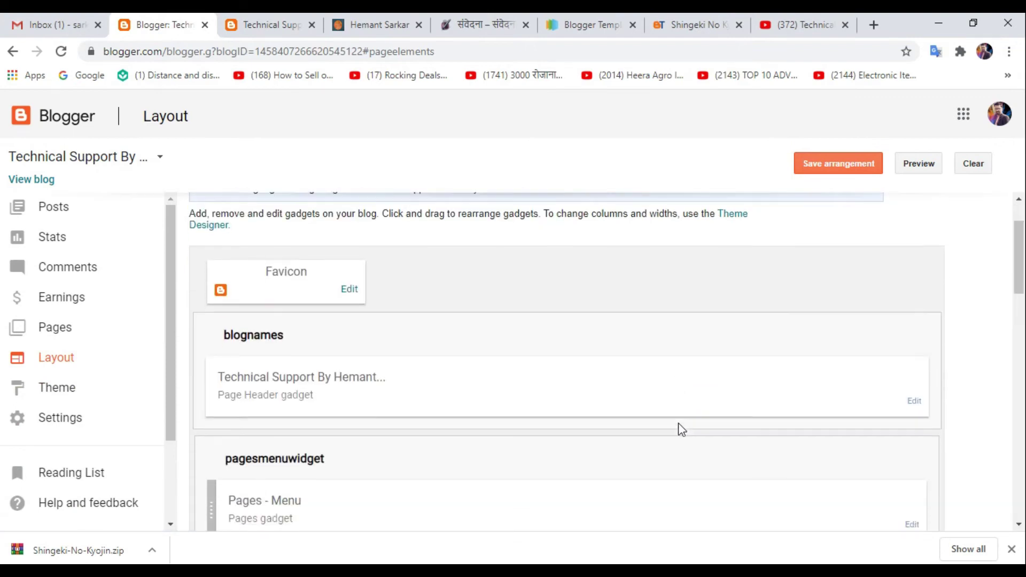
click(390, 34)
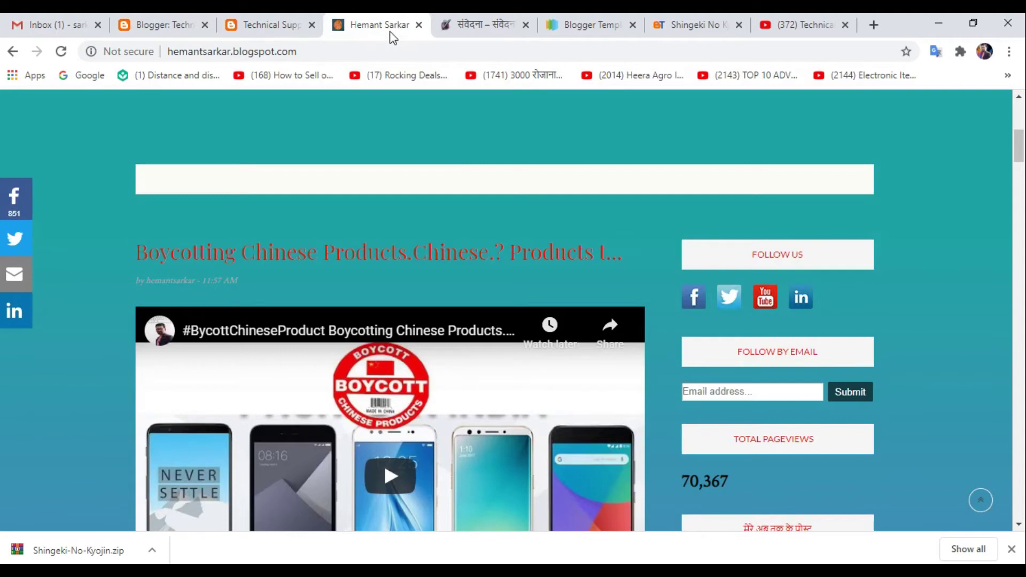
- Close the new blog's live page and its Blogger dashboard, leaving the layout without saving
click(266, 21)
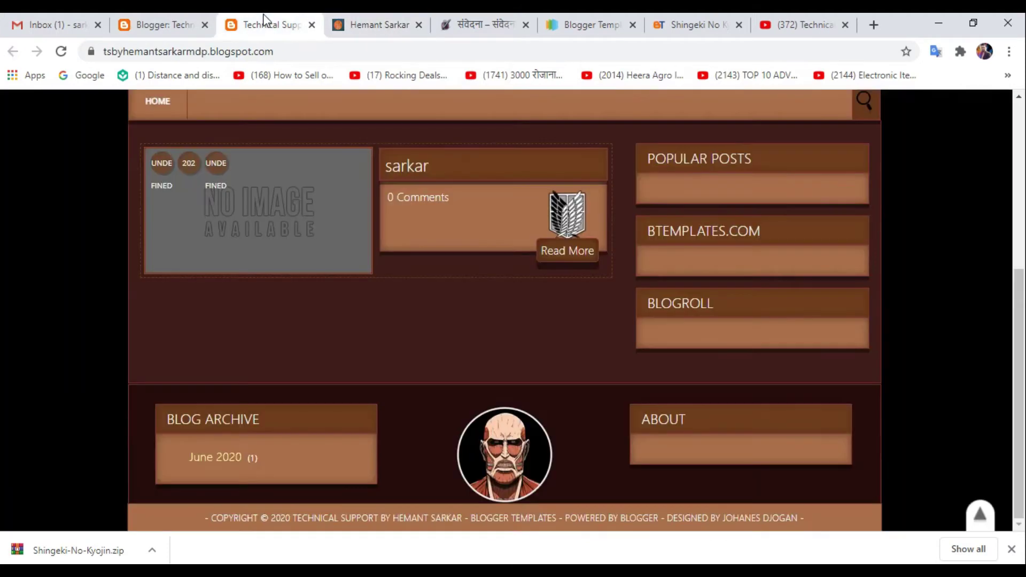
click(311, 25)
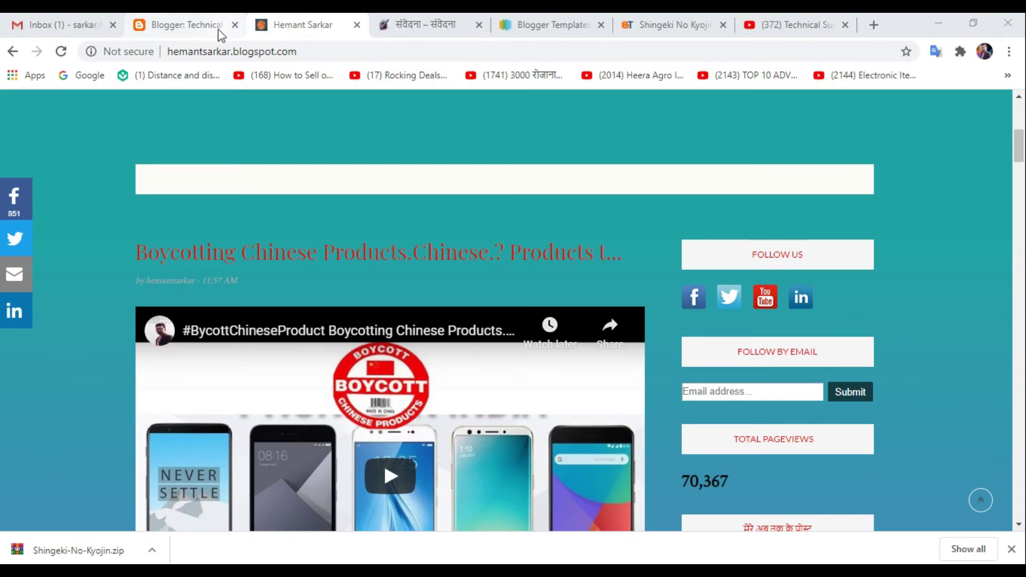
click(214, 25)
click(234, 25)
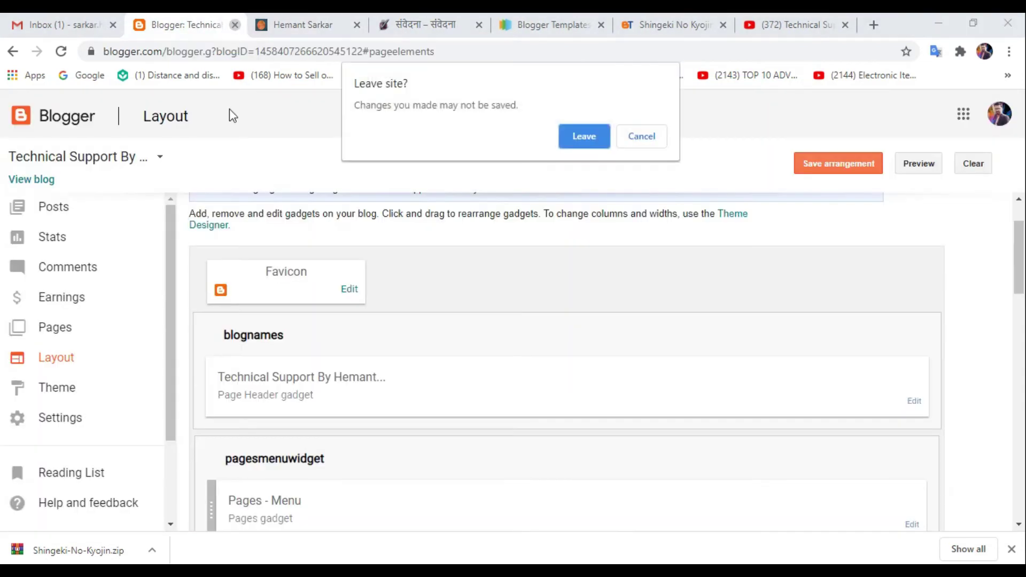
click(558, 138)
- Examine the established blog's home page, including its header, video posts, advertisements and sidebar gadgets, down to the older posts
scroll(545, 377, down, 3)
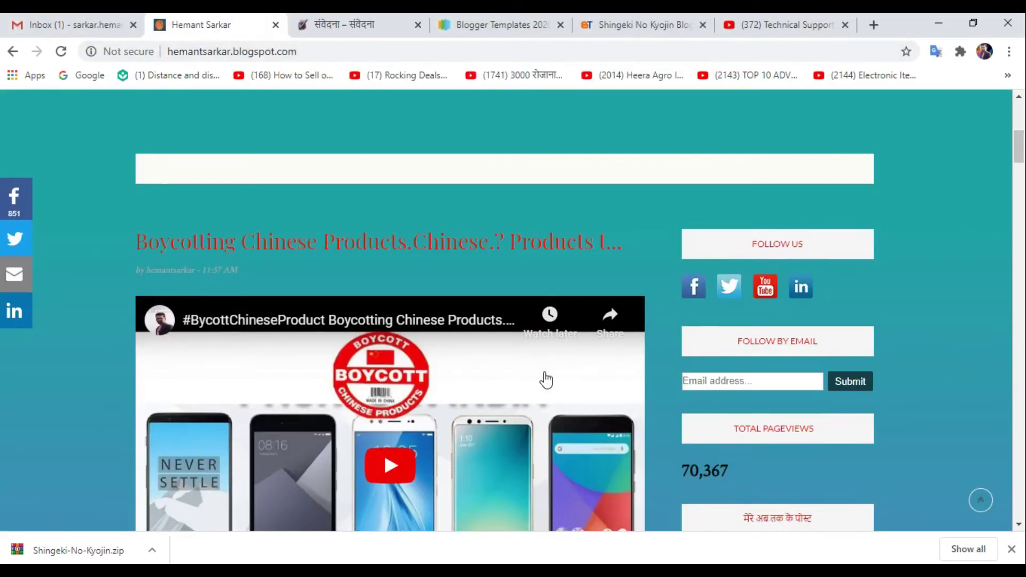
scroll(304, 401, up, 7)
scroll(306, 401, down, 15)
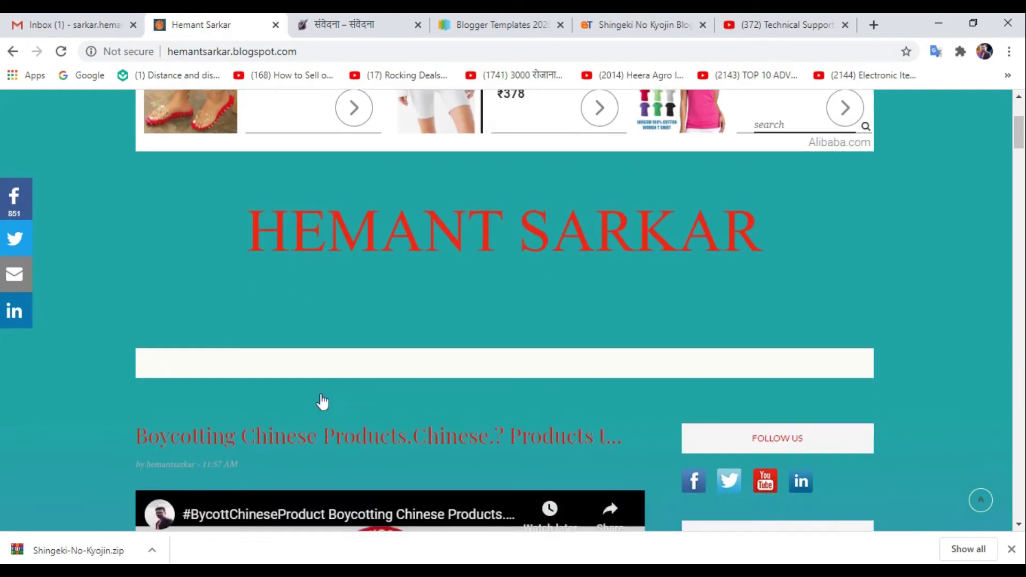
scroll(335, 399, up, 10)
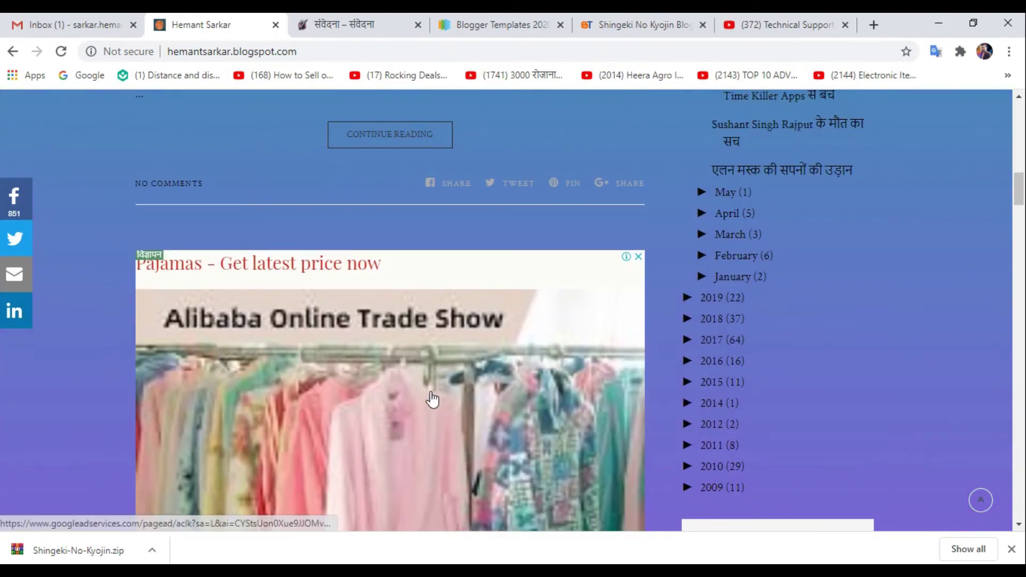
scroll(337, 362, down, 12)
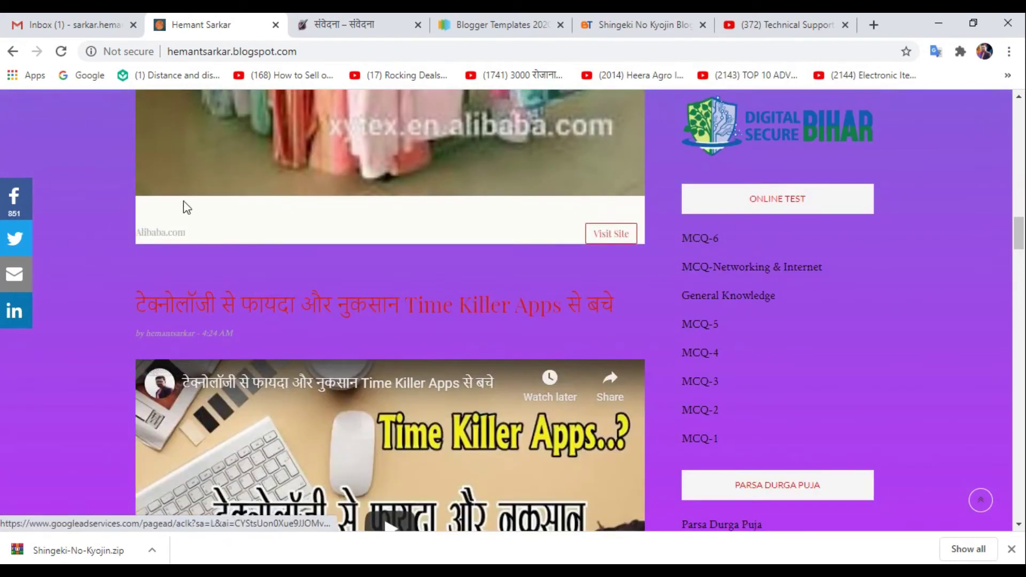
mouse_move(992, 360)
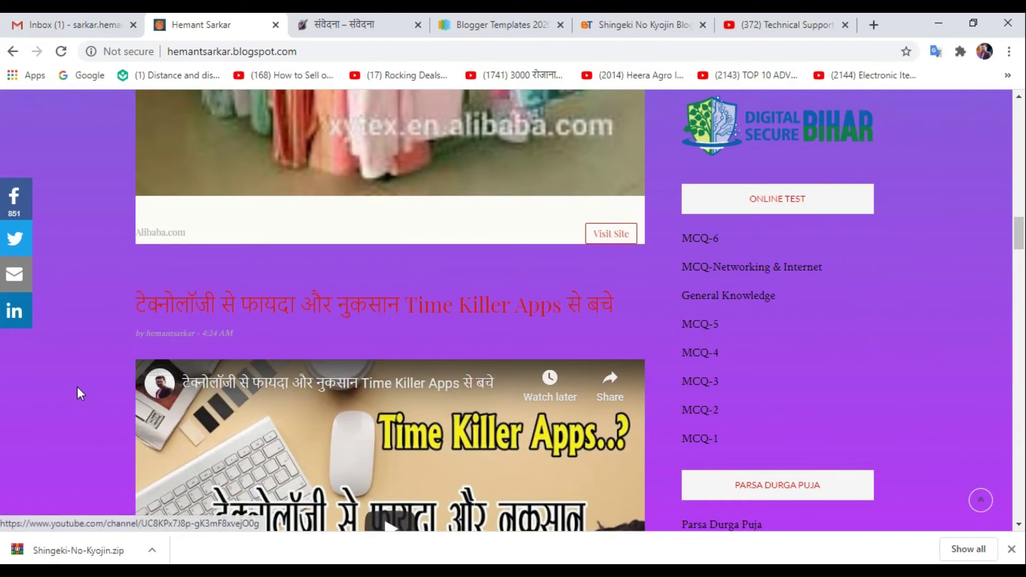
scroll(78, 391, down, 8)
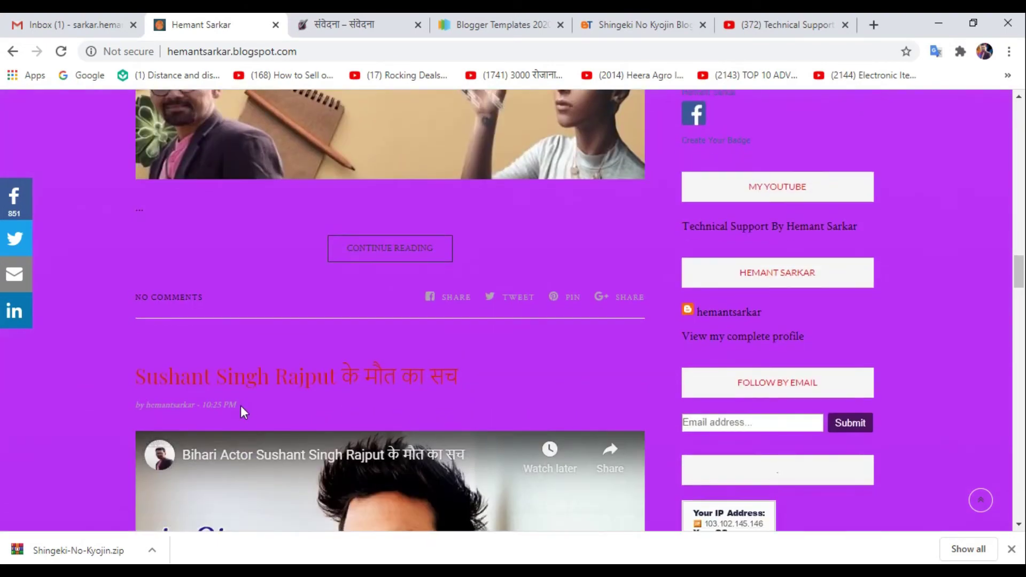
scroll(241, 405, down, 5)
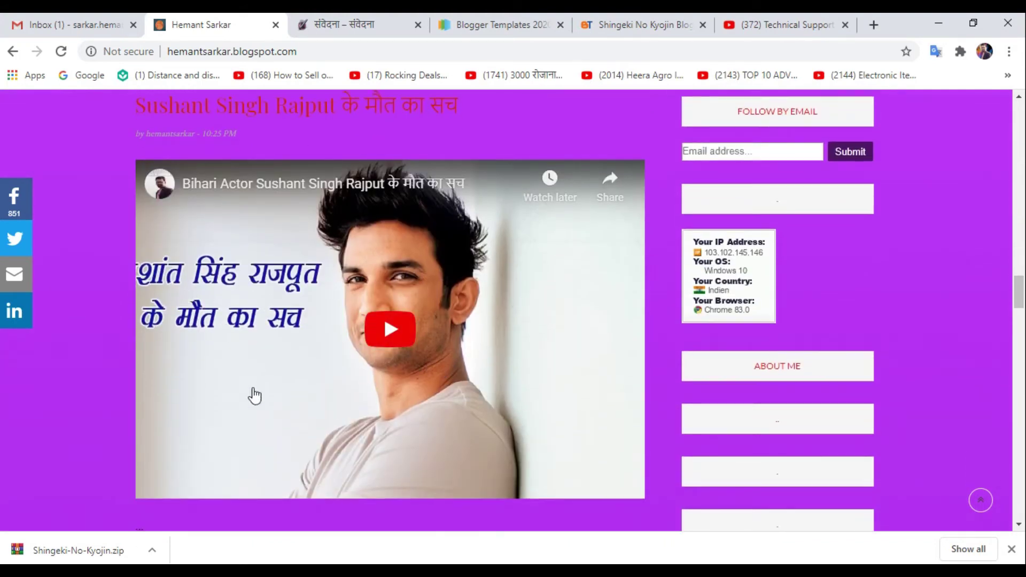
scroll(254, 395, down, 4)
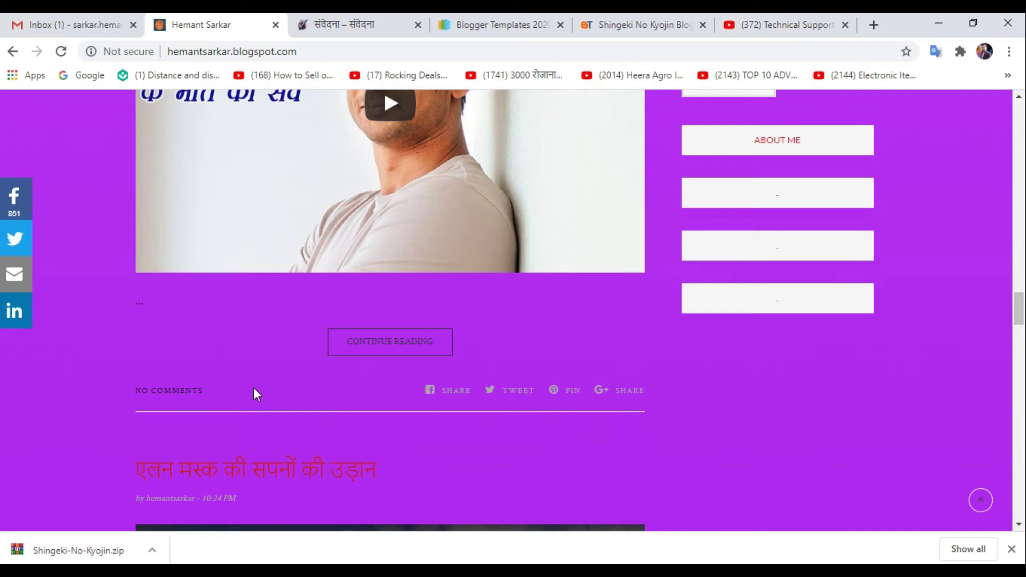
scroll(253, 388, down, 9)
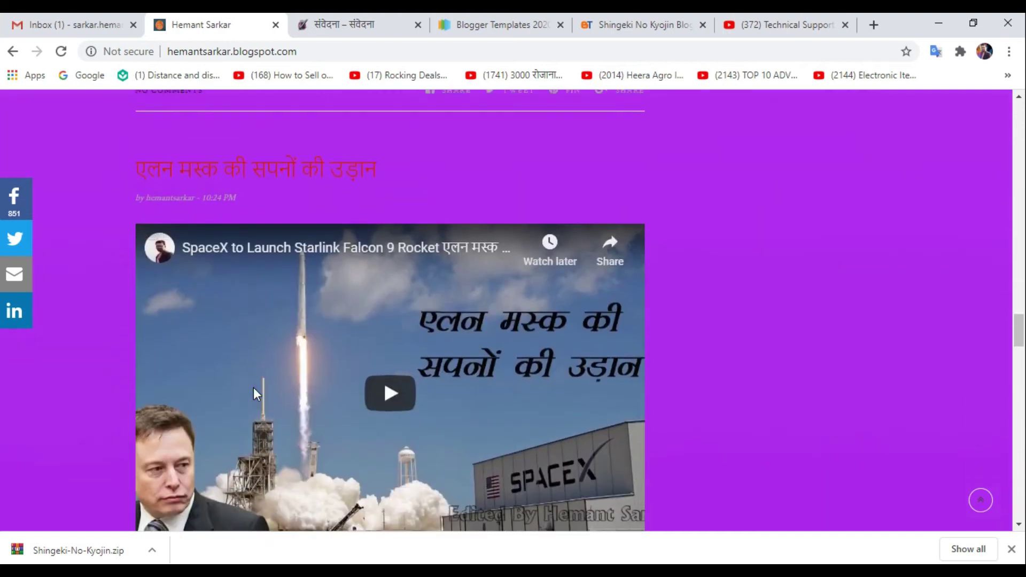
scroll(377, 417, down, 13)
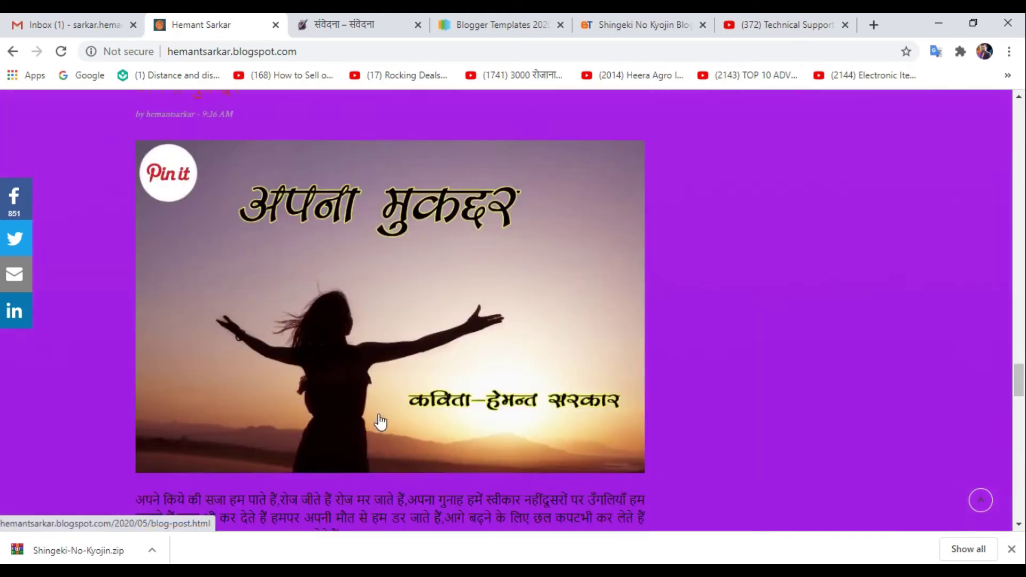
scroll(379, 415, down, 9)
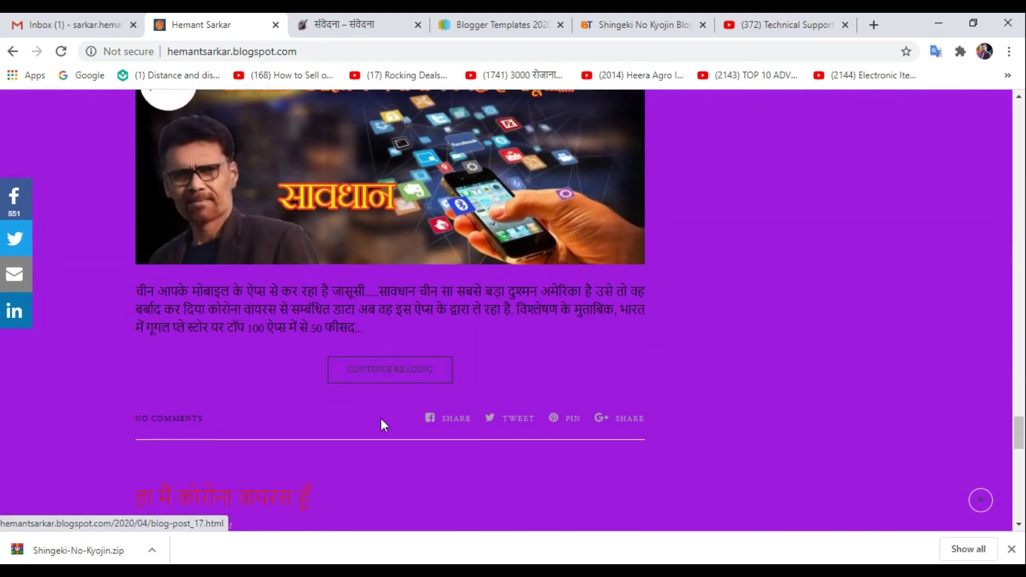
- Open the full post about Chinese mobile apps spying, examine its text, embedded ads and comments area, and return to the home page
click(368, 356)
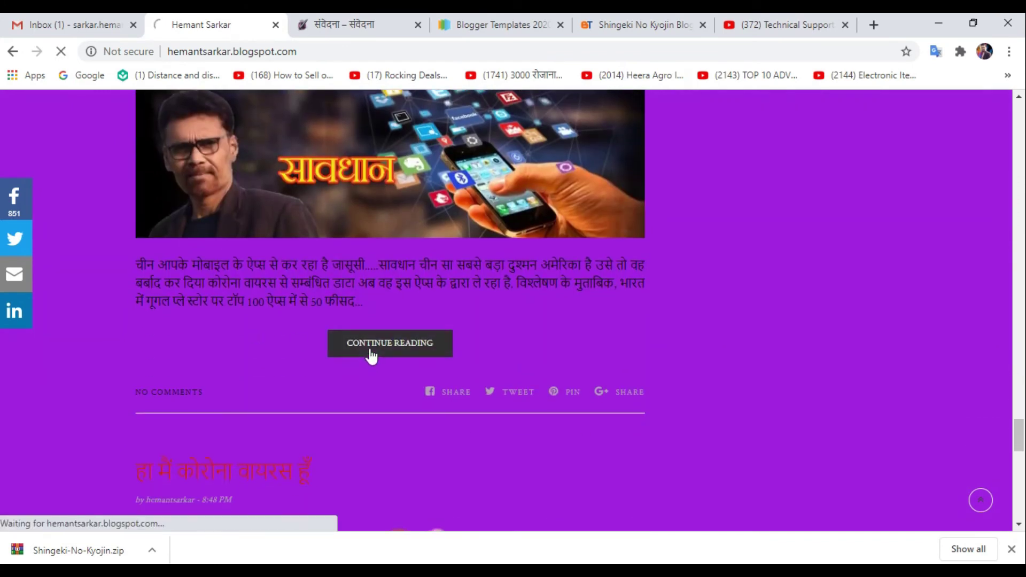
scroll(369, 359, down, 14)
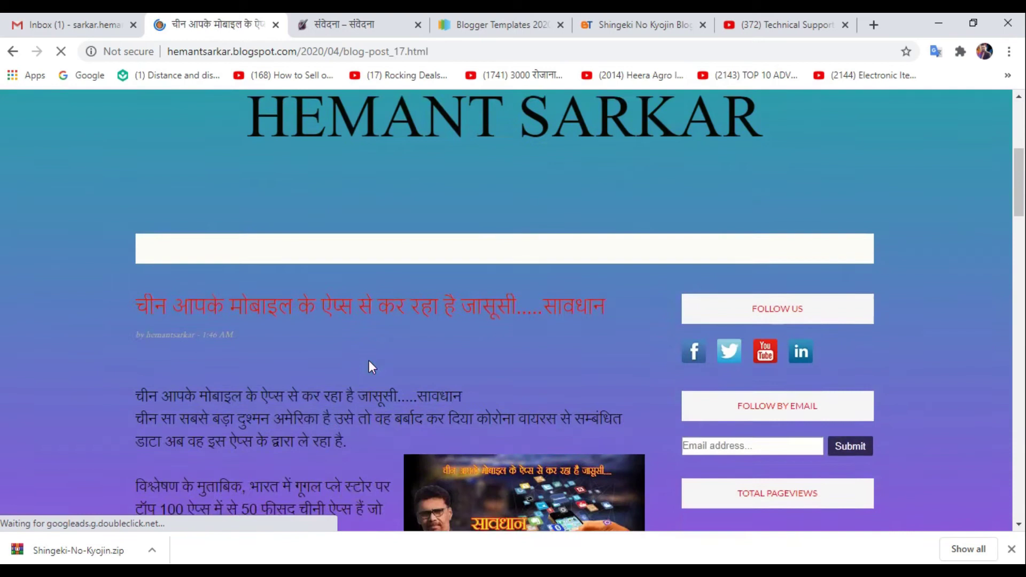
scroll(332, 415, up, 4)
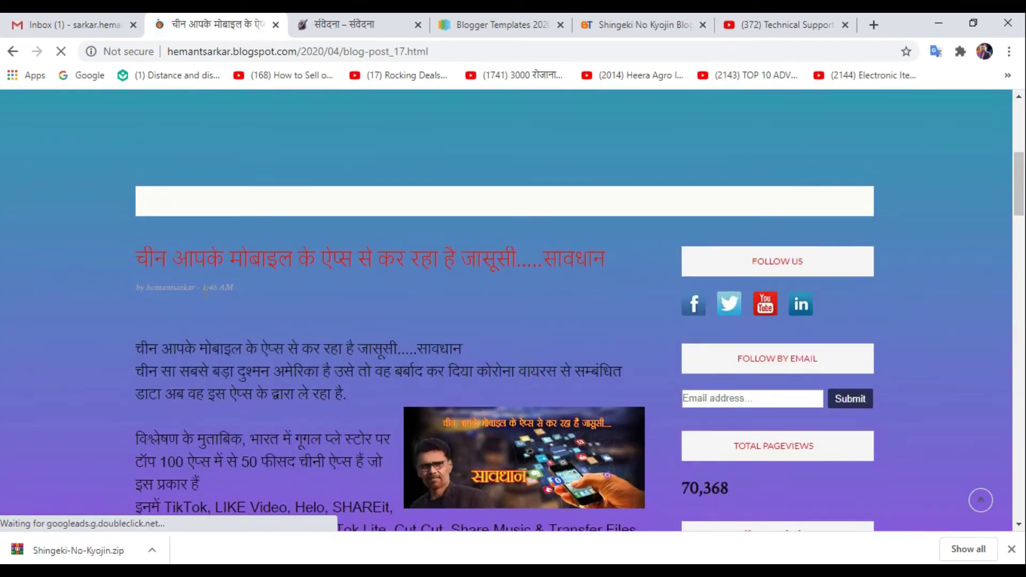
scroll(234, 421, down, 4)
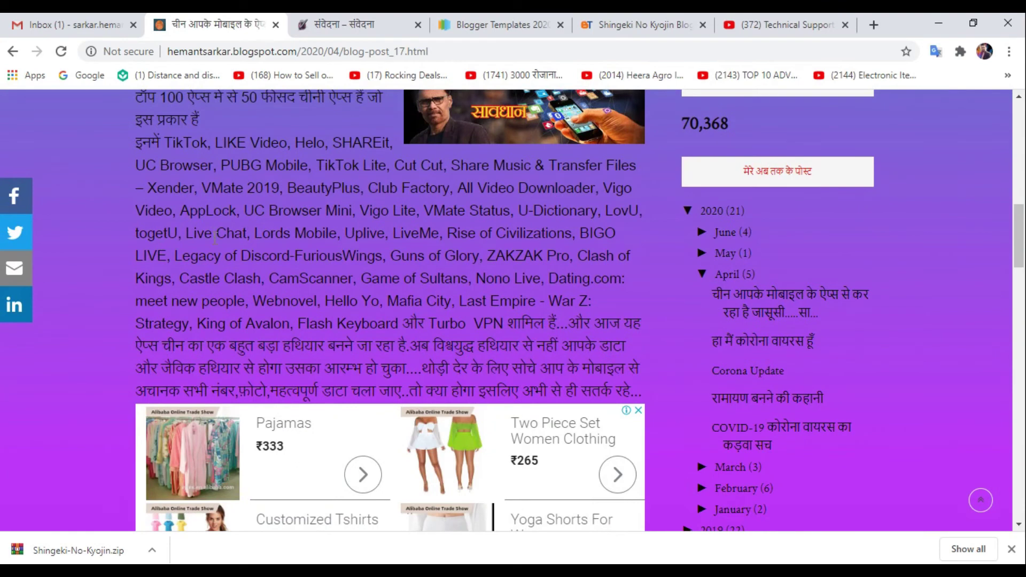
scroll(233, 272, up, 2)
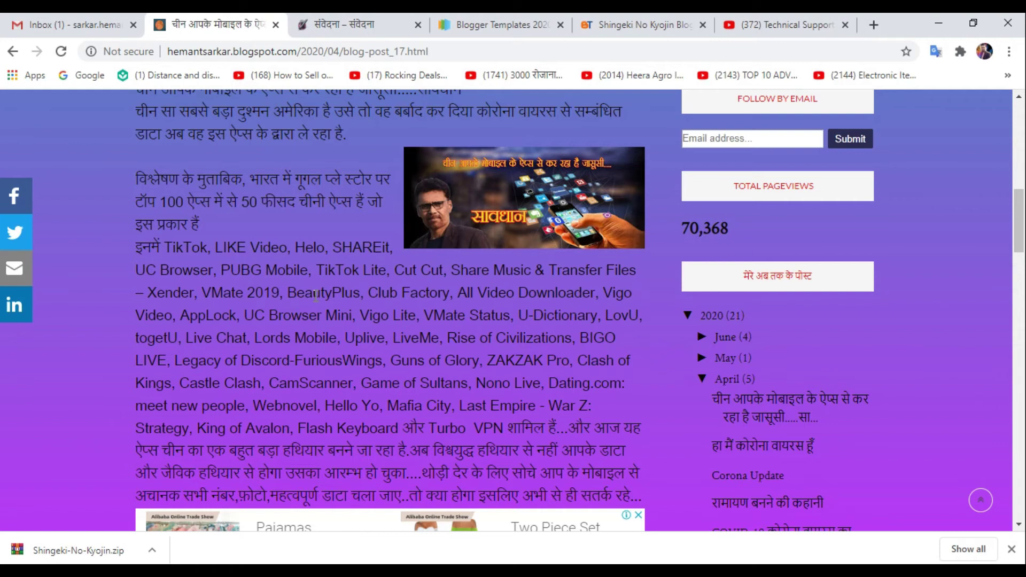
scroll(316, 295, up, 2)
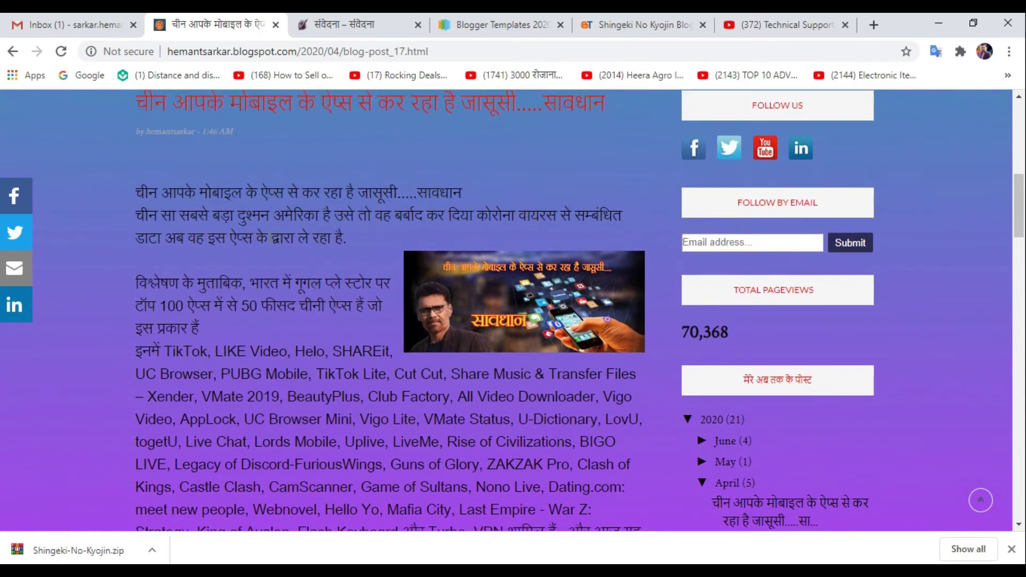
scroll(264, 262, down, 2)
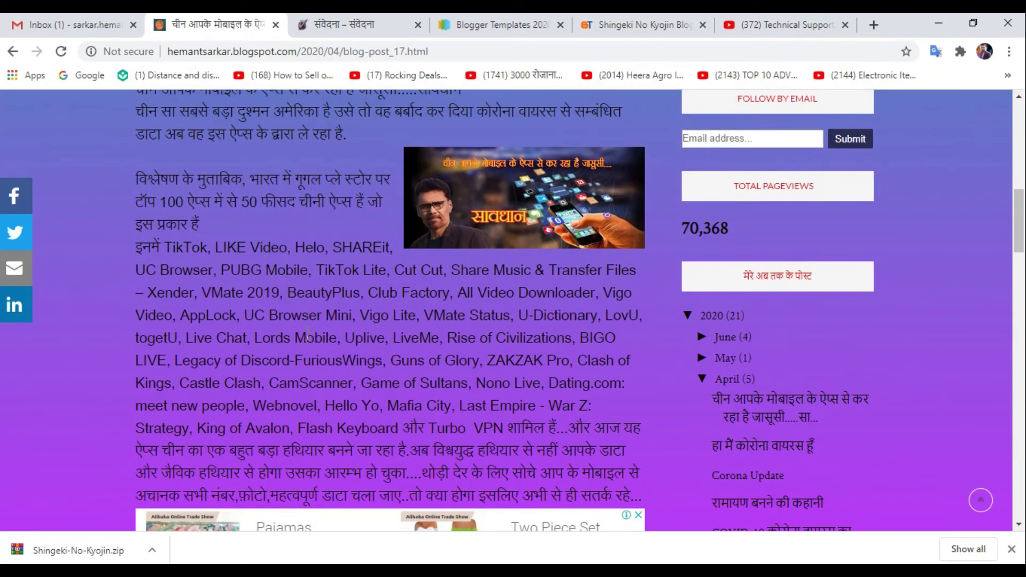
scroll(302, 376, down, 8)
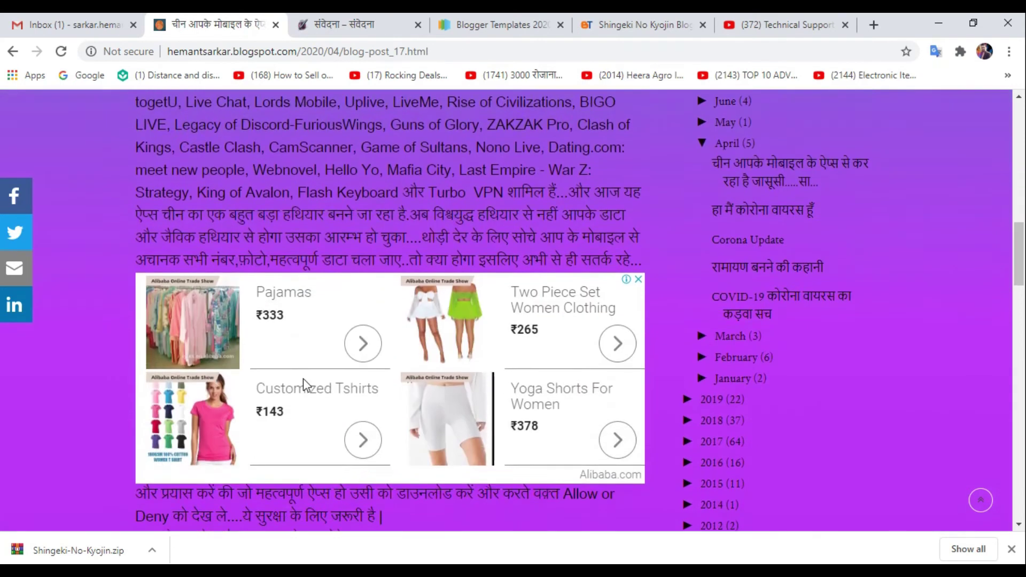
scroll(342, 404, down, 4)
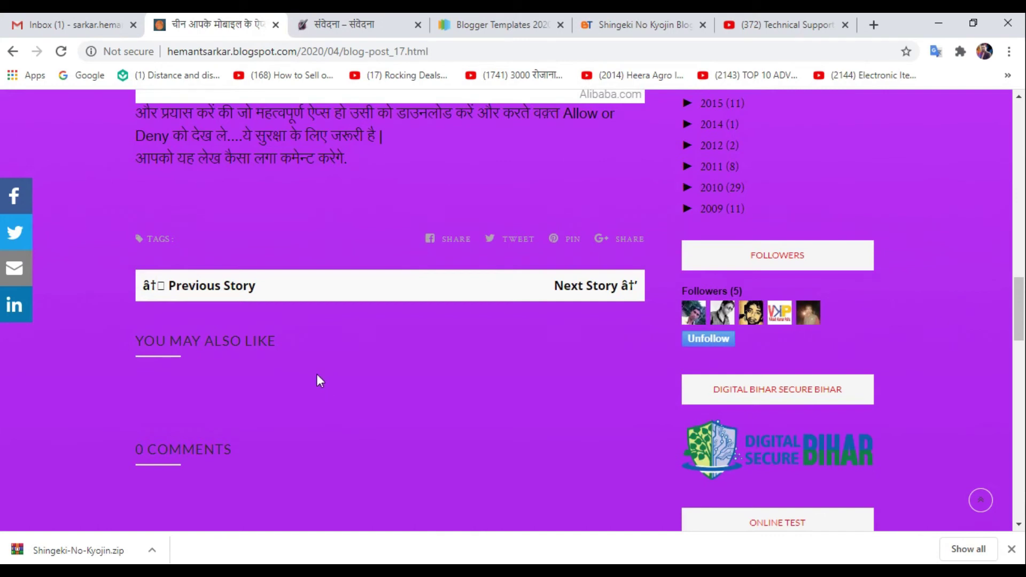
click(12, 53)
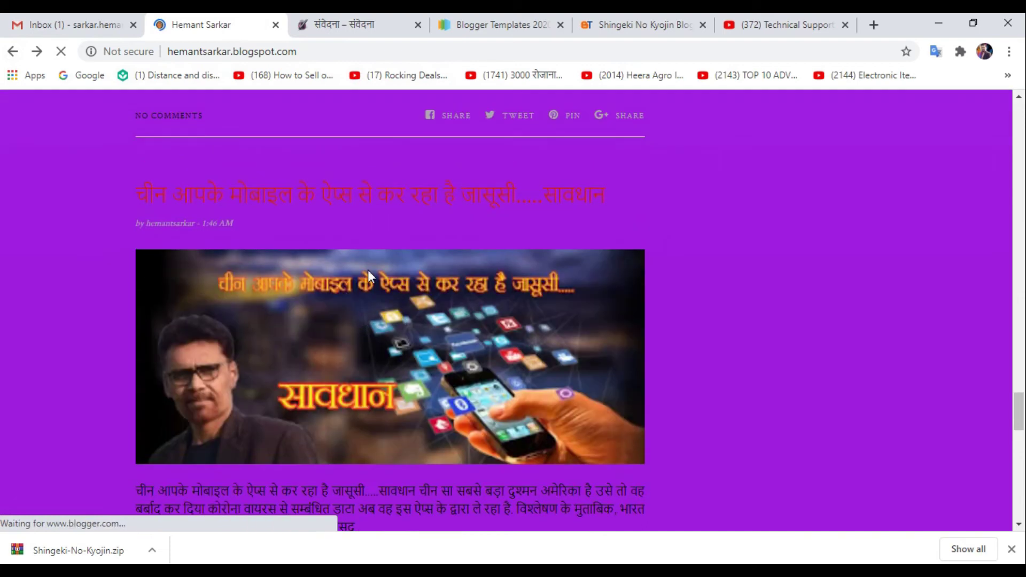
- Switch to the Gmail inbox, launch Blogger from the Google apps, and dismiss the browser's download bar
click(84, 31)
click(974, 120)
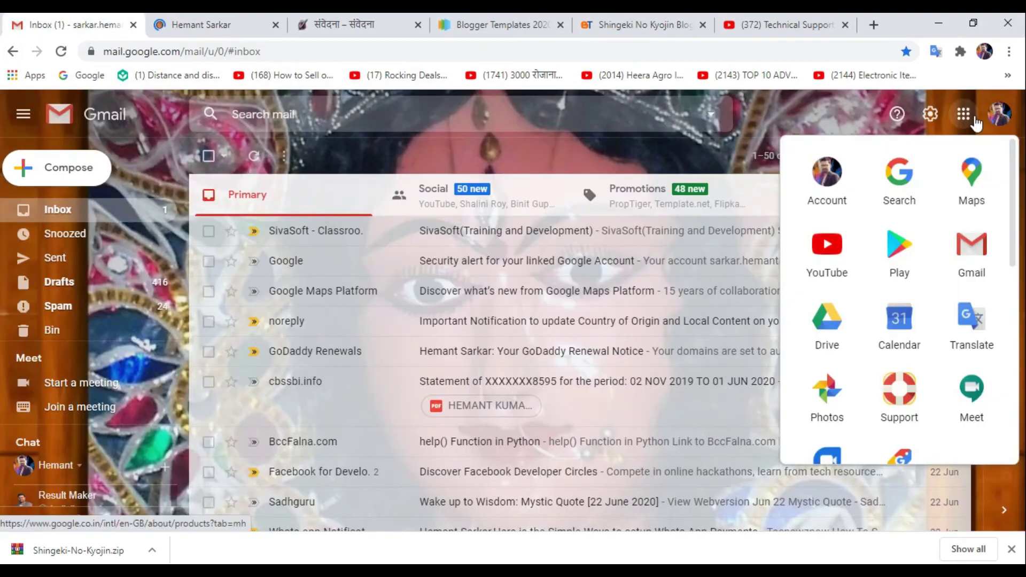
scroll(933, 419, down, 5)
click(963, 260)
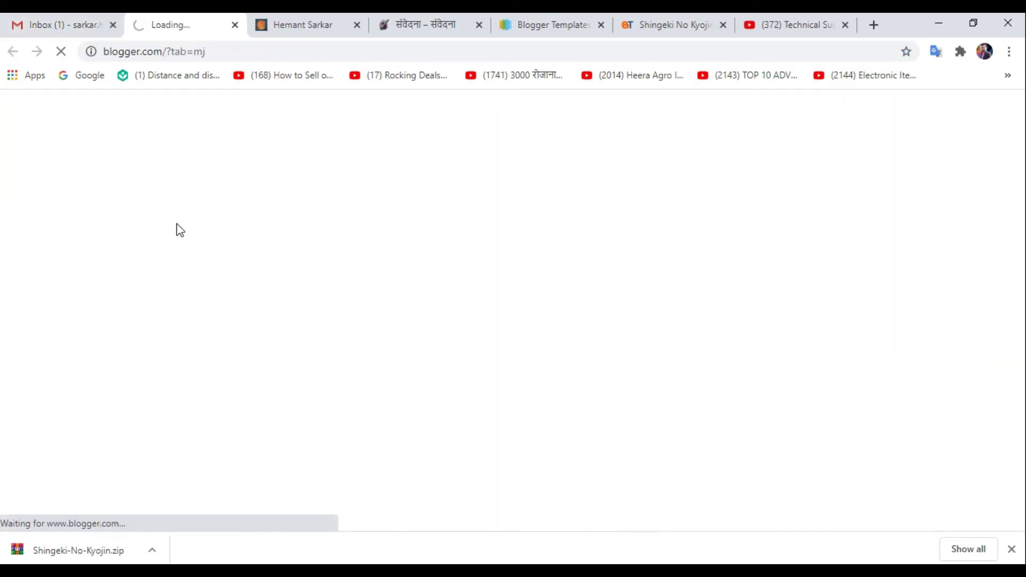
click(1012, 549)
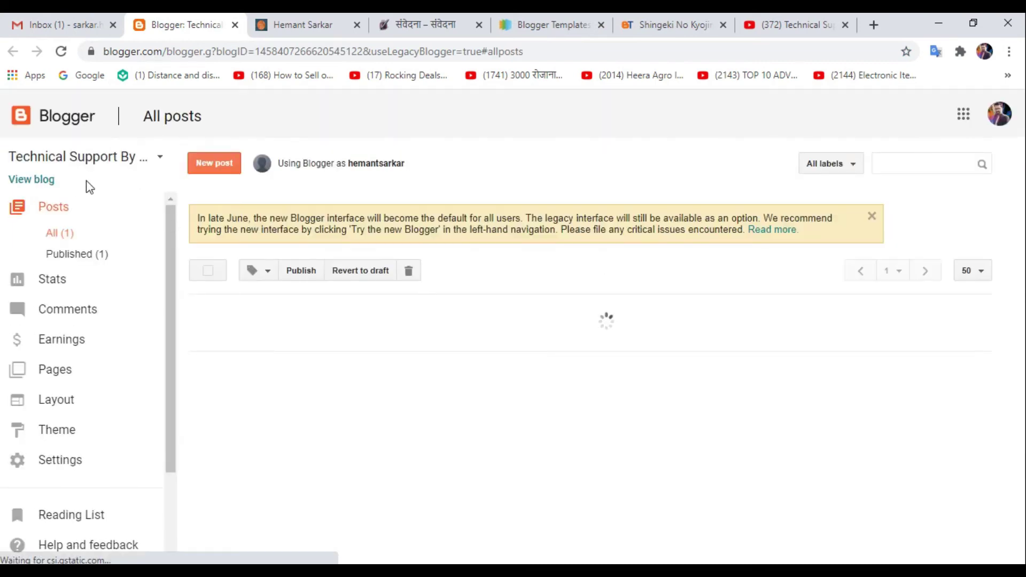
- Switch the Blogger dashboard from the new channel blog to the established personal blog
click(160, 159)
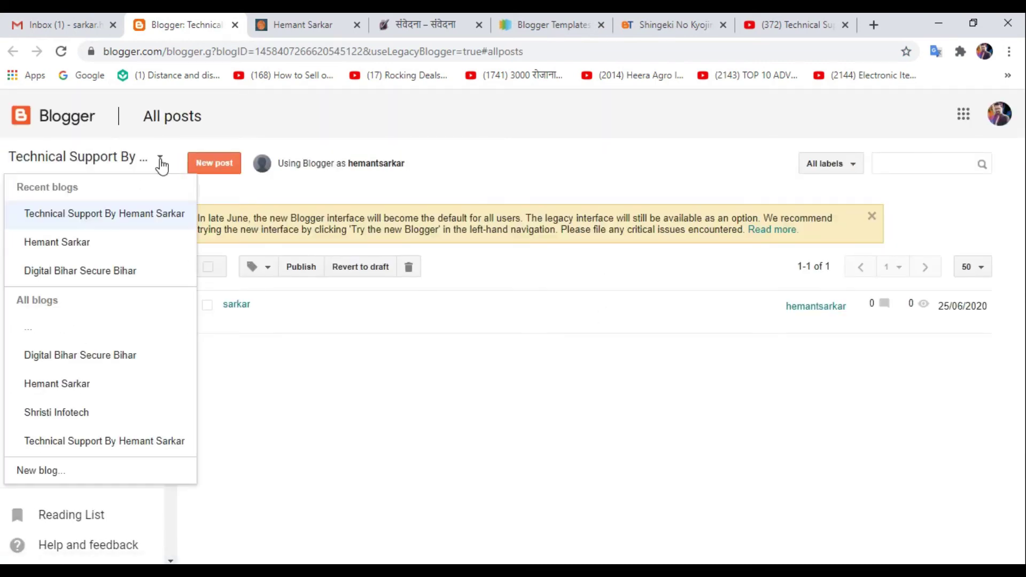
click(56, 242)
click(58, 231)
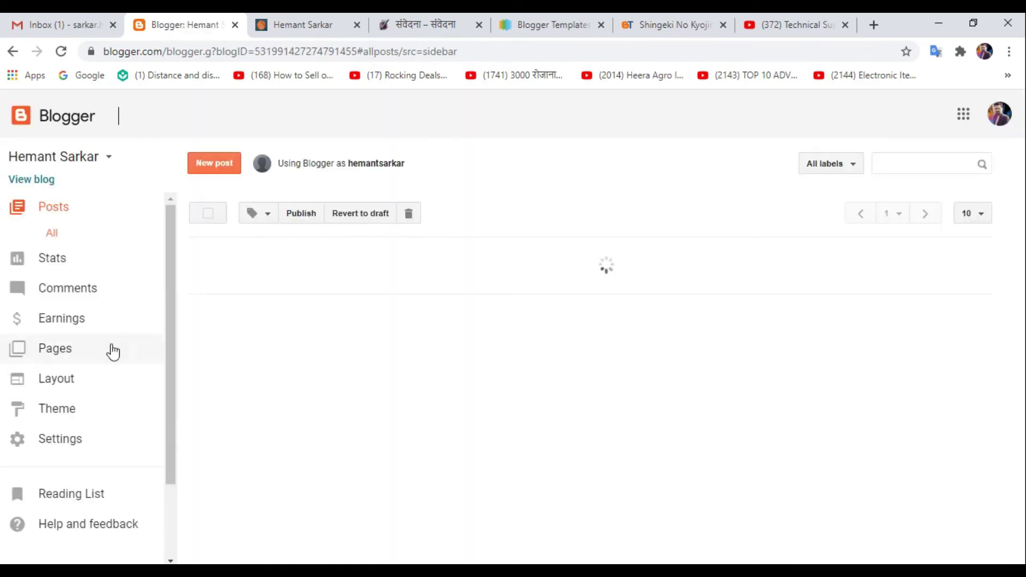
- Open the established blog's layout and review its gadgets down to the main and sidebar sections
click(62, 393)
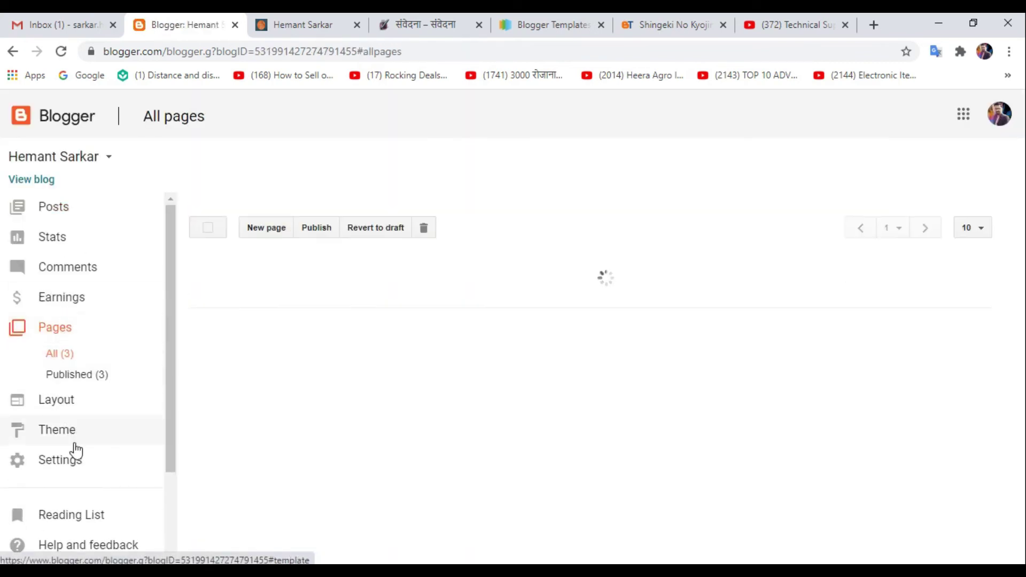
scroll(75, 448, down, 1)
click(66, 332)
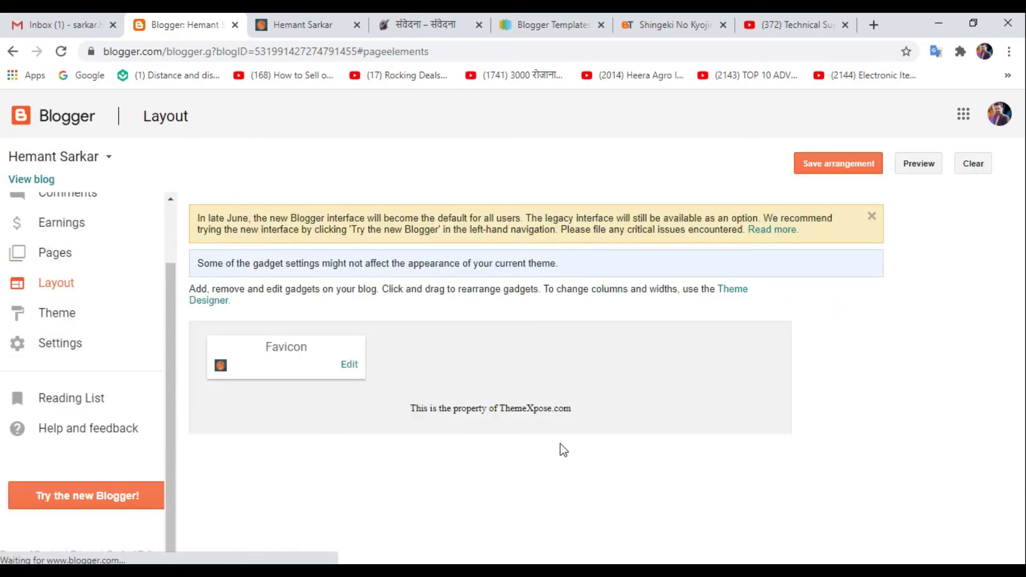
scroll(560, 449, down, 7)
scroll(847, 402, down, 10)
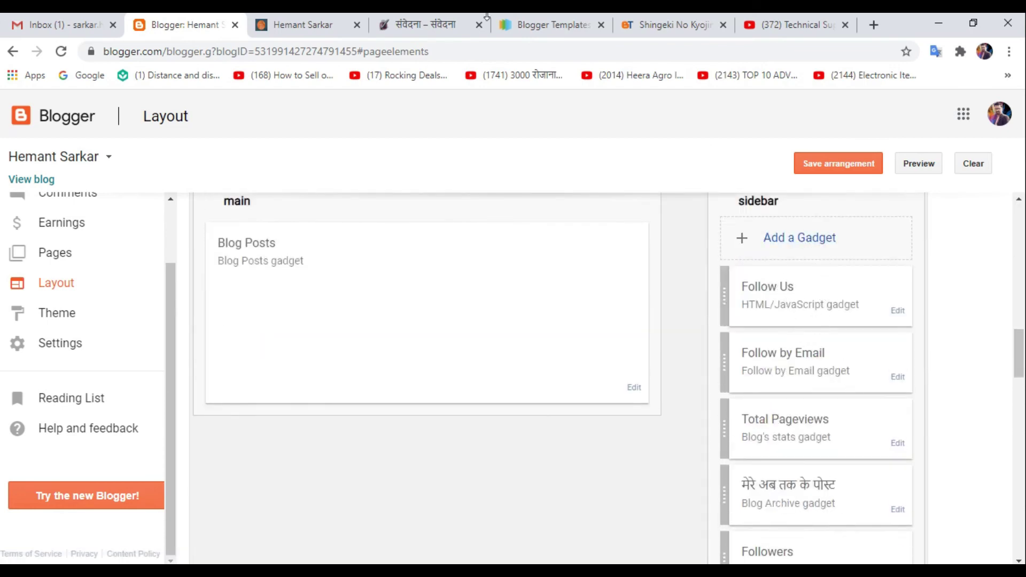
- Switch to the live personal blog and examine its header, posts and sidebar gadgets on the home page
click(291, 27)
scroll(820, 396, down, 10)
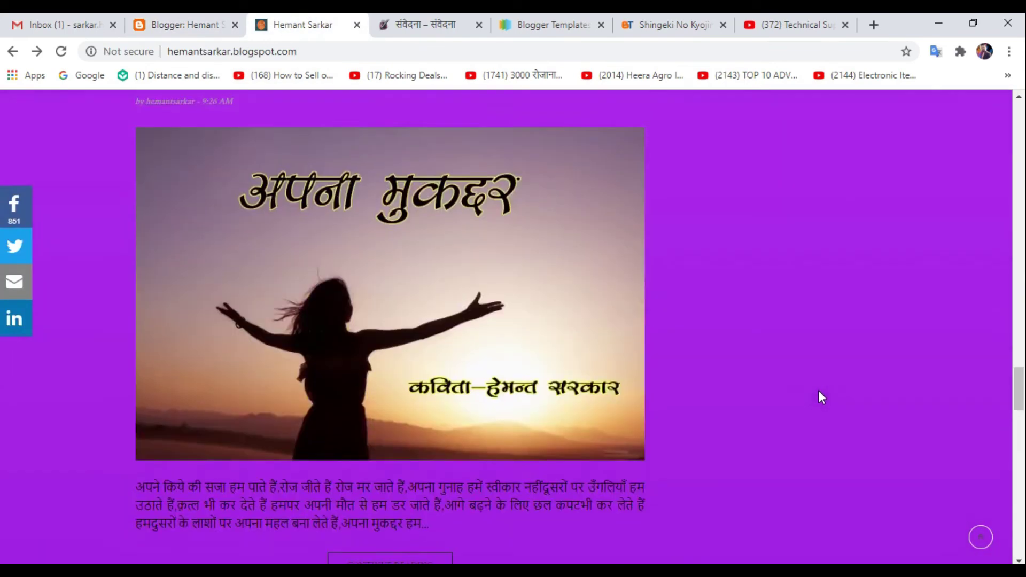
scroll(819, 390, up, 15)
scroll(818, 391, down, 5)
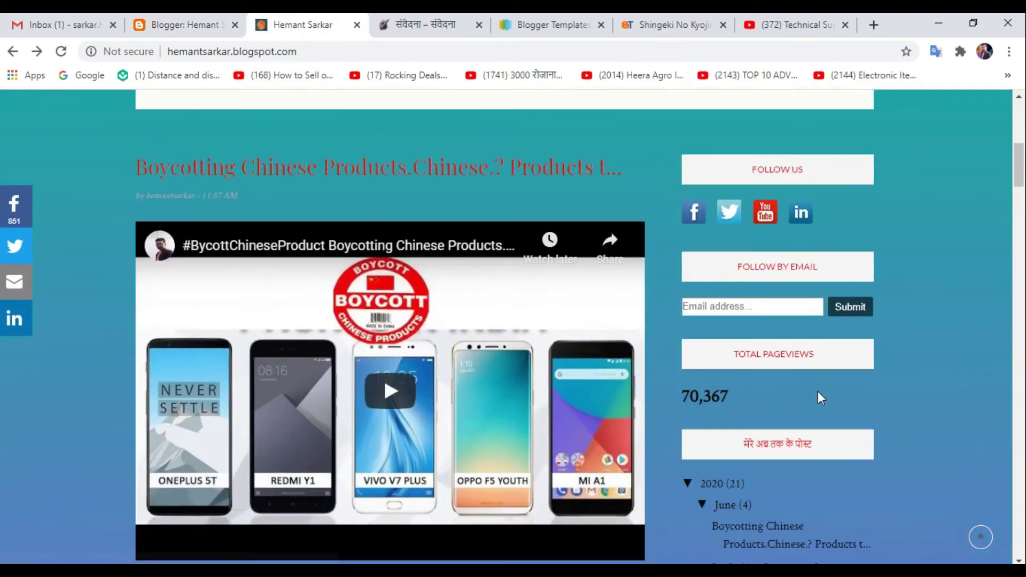
scroll(817, 391, down, 3)
scroll(810, 369, up, 7)
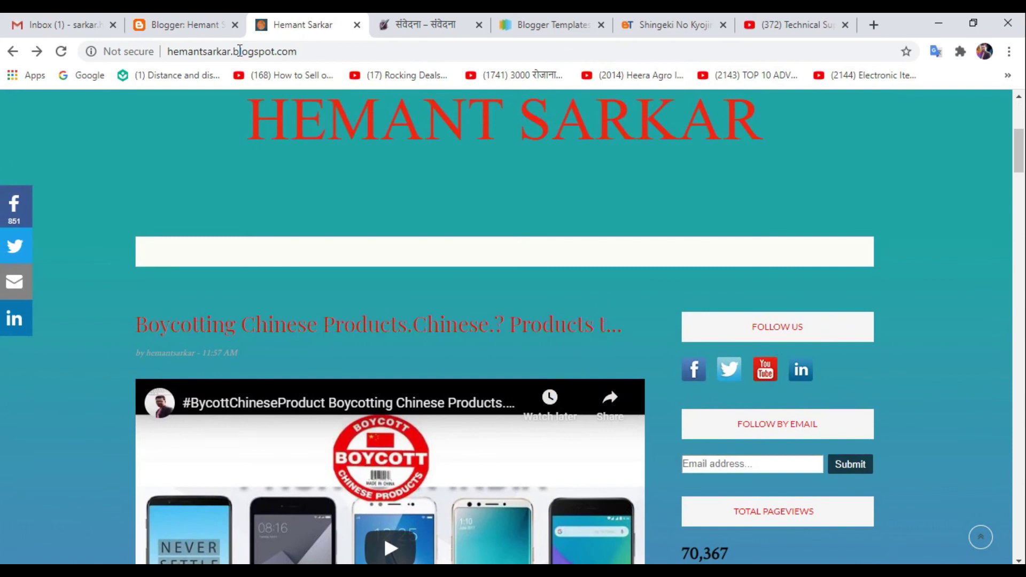
- Open the Follow Us HTML/JavaScript gadget from the blog's layout, examine its title and code, and close it without saving
click(205, 27)
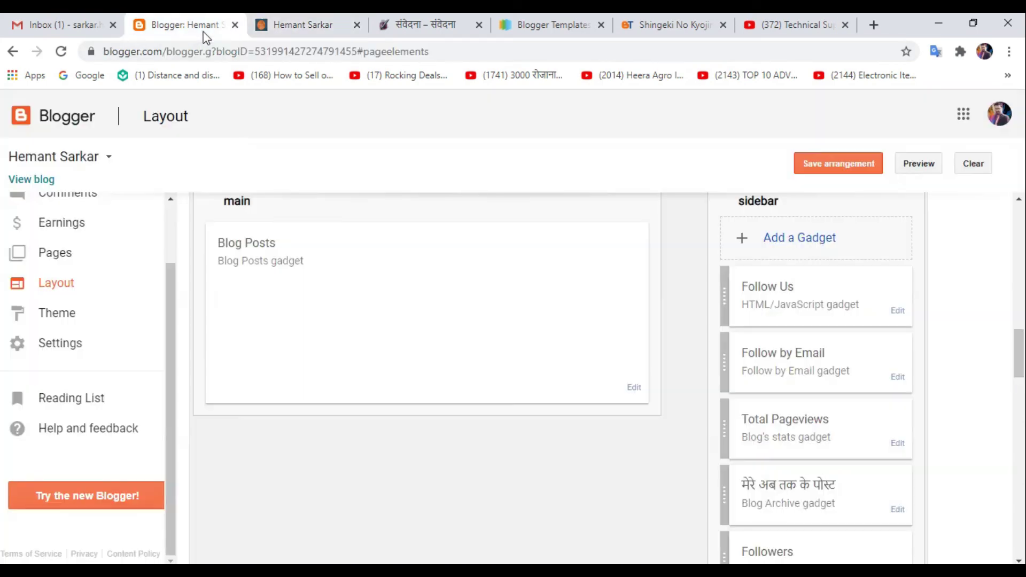
click(900, 312)
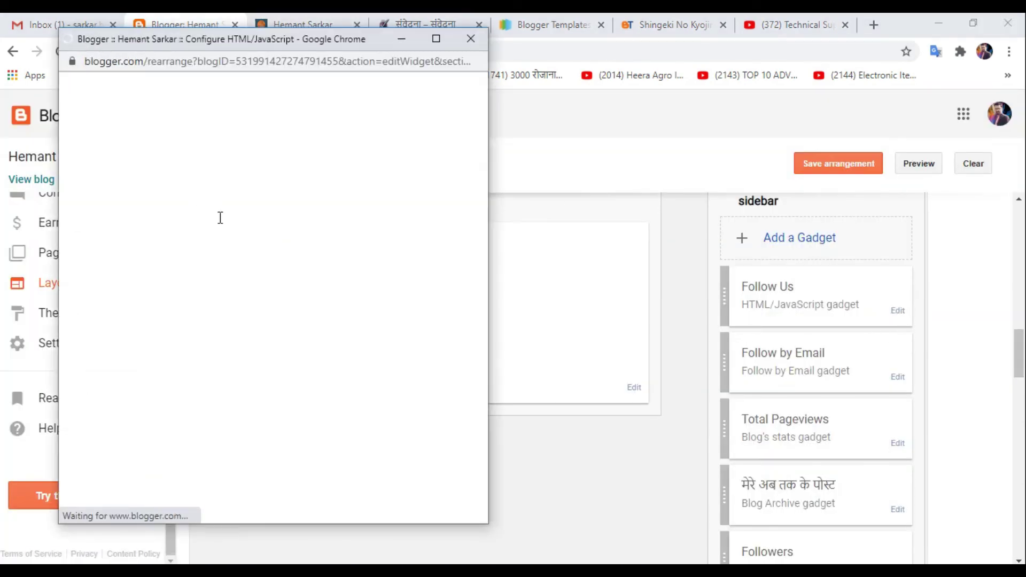
scroll(182, 321, down, 4)
scroll(195, 331, down, 3)
scroll(194, 332, up, 10)
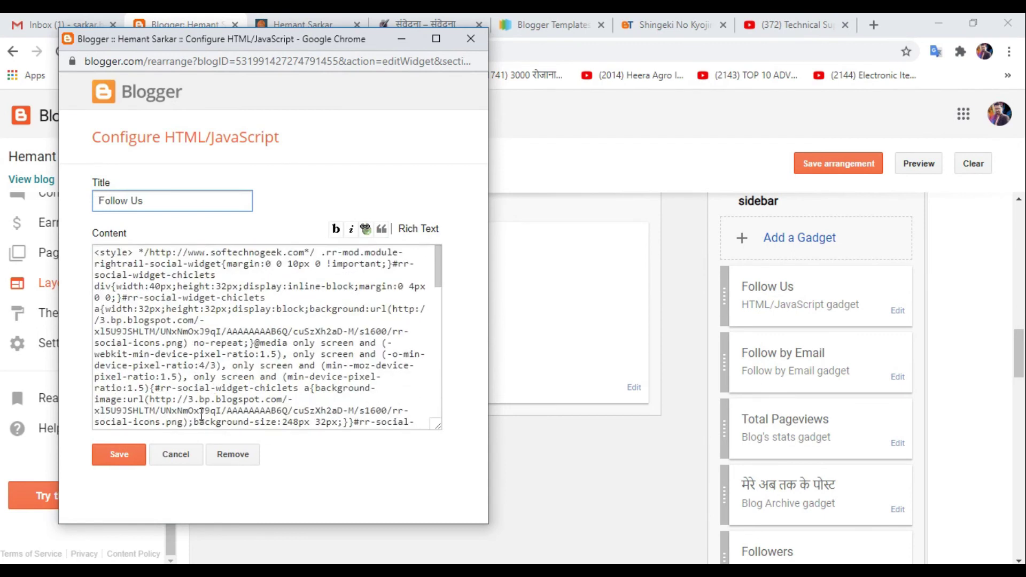
click(176, 454)
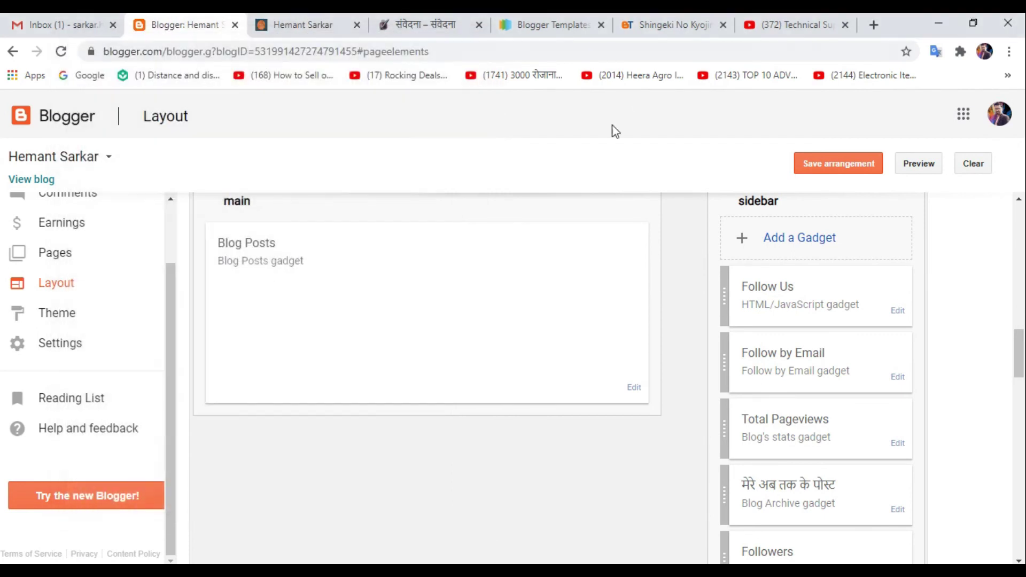
- Open the Facebook link of the live blog's Follow Us gadget in a separate tab, view the page, and close that tab
click(339, 26)
scroll(694, 352, down, 2)
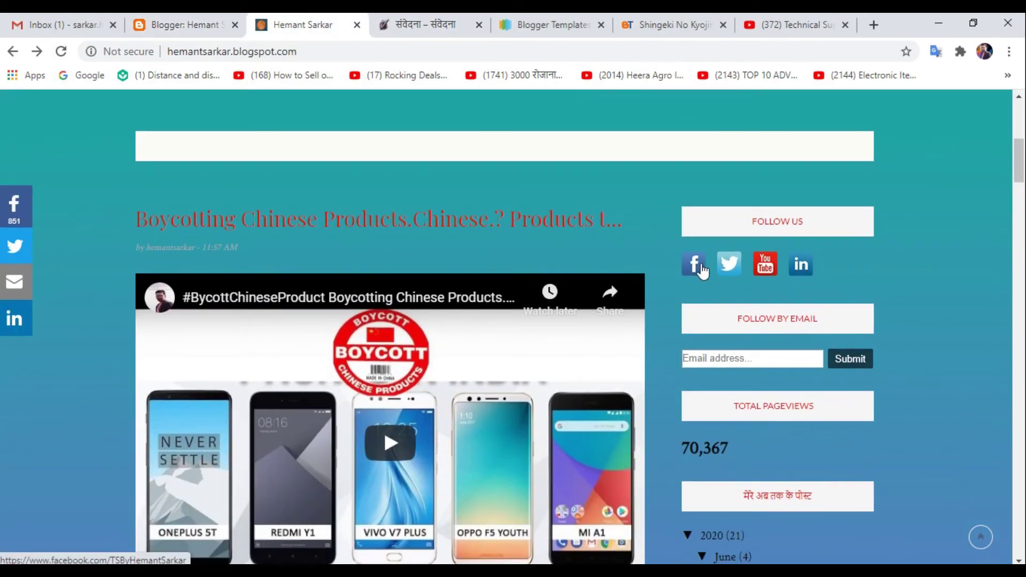
right_click(697, 270)
click(716, 273)
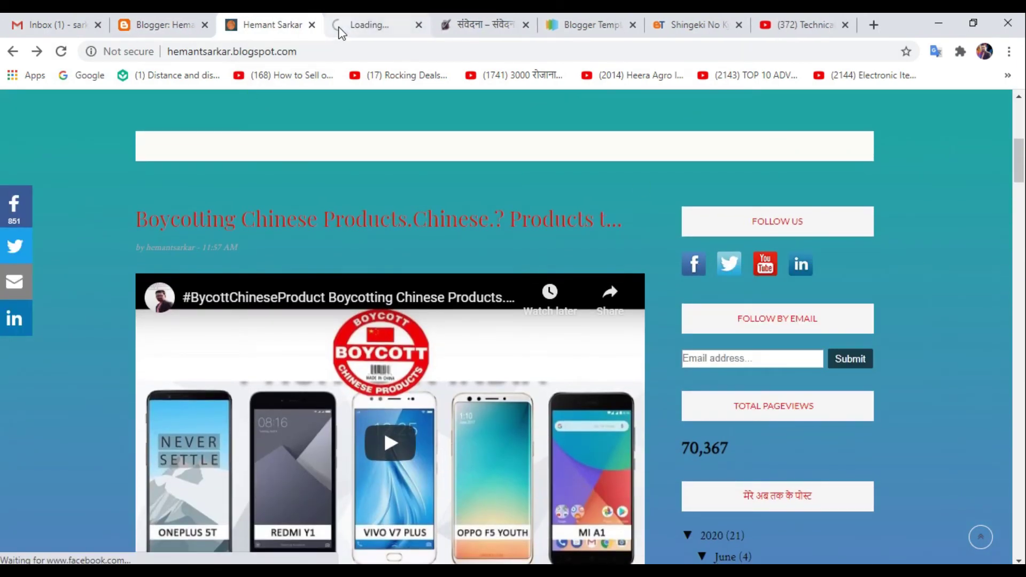
click(369, 24)
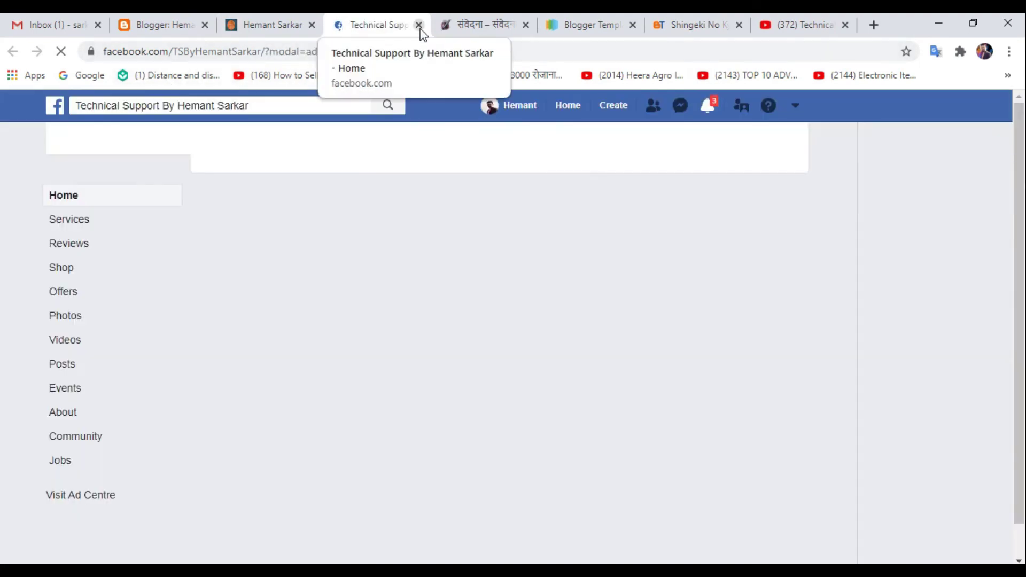
key(ctrl+w)
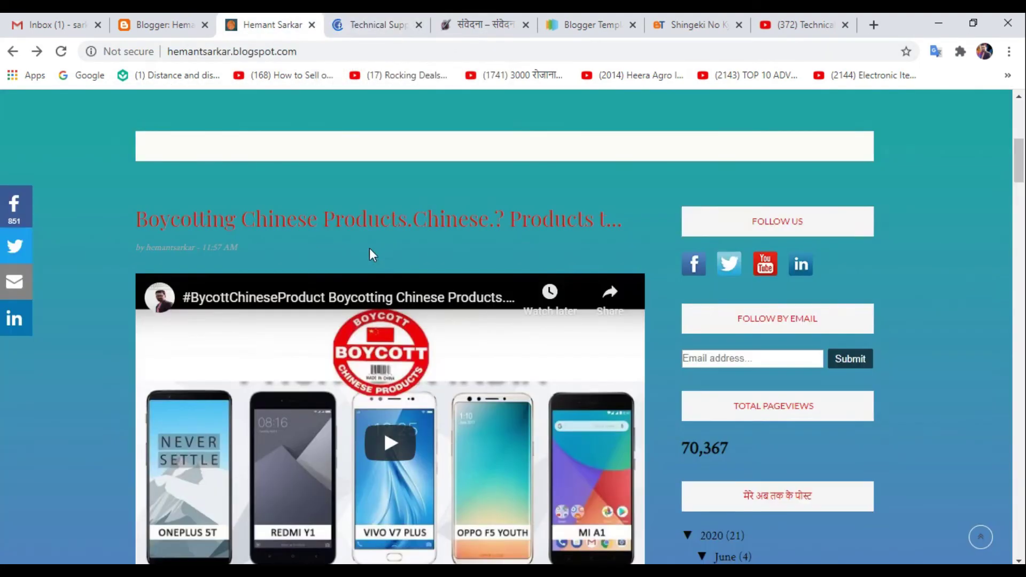
- Follow the YouTube link in the blog's Follow Us gadget and return to the blog's home page
right_click(761, 269)
click(761, 269)
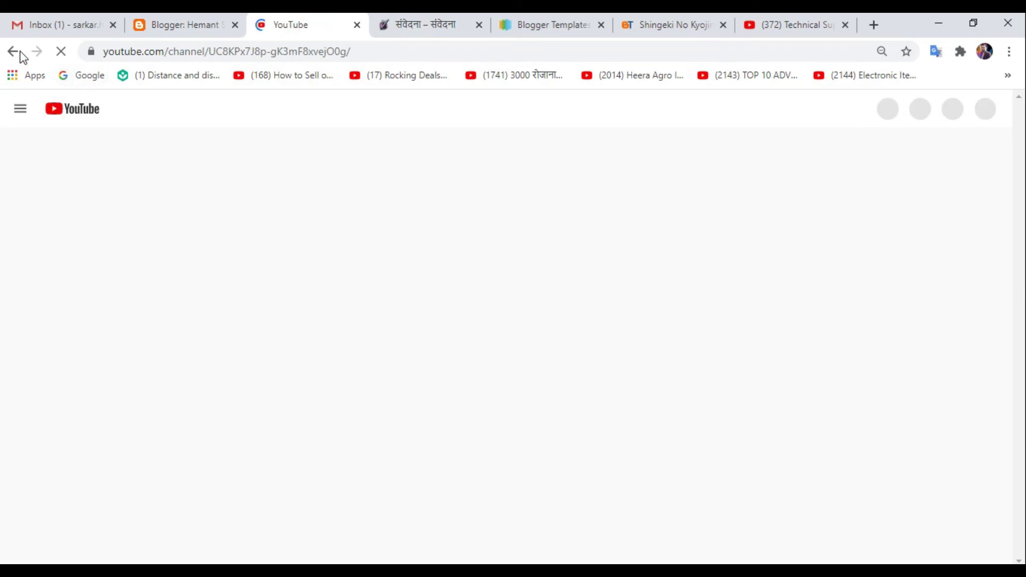
key(alt+Left)
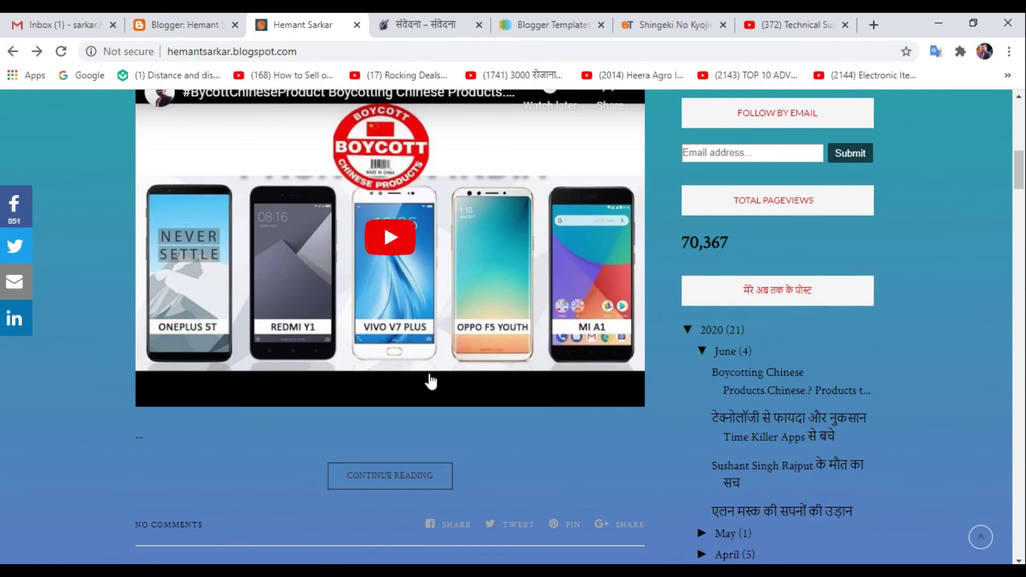
- Open the full post about boycotting Chinese products, try its floating Facebook share button, dismiss the share window, and review the post
click(401, 476)
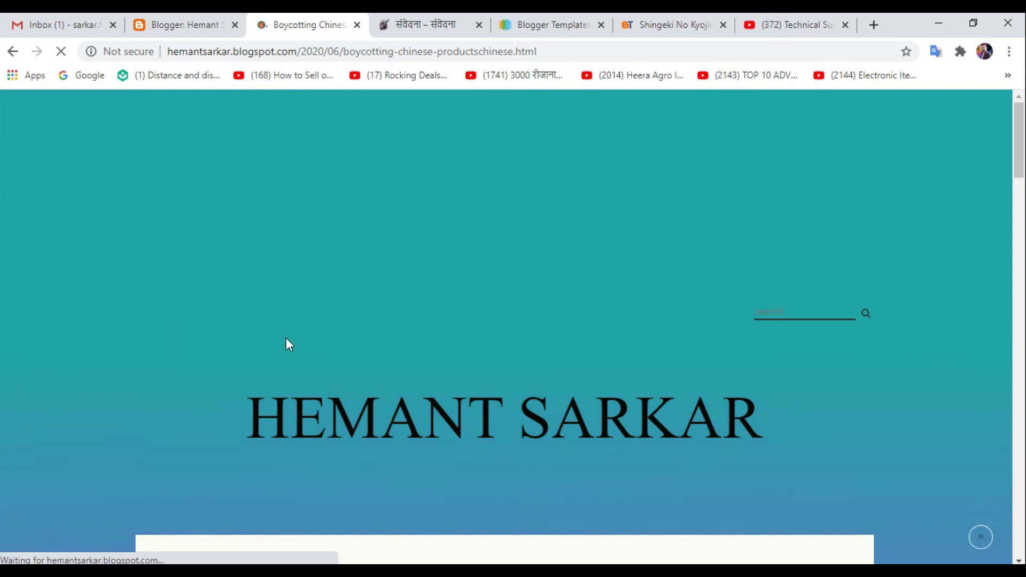
scroll(3, 338, down, 5)
click(20, 205)
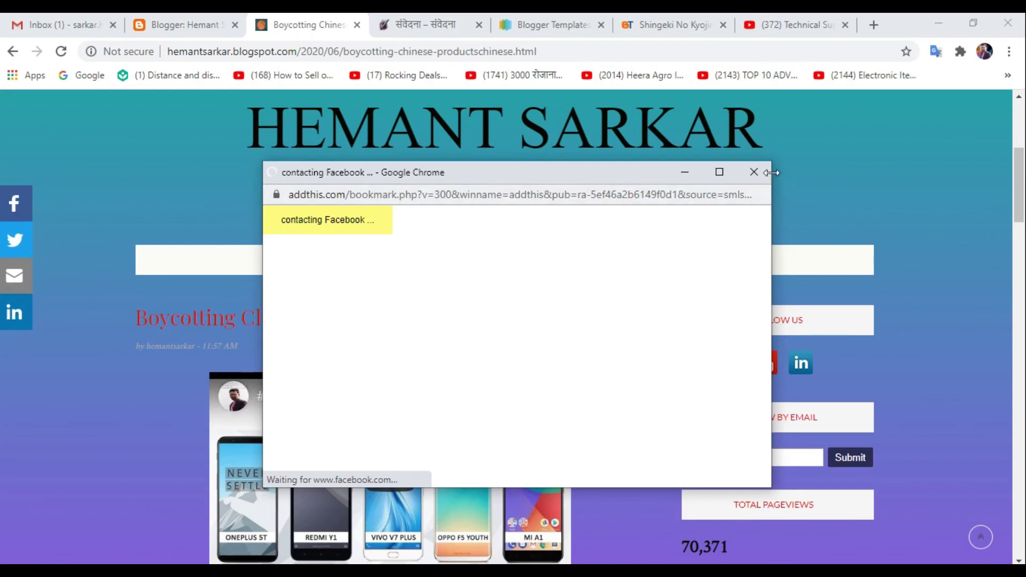
click(755, 171)
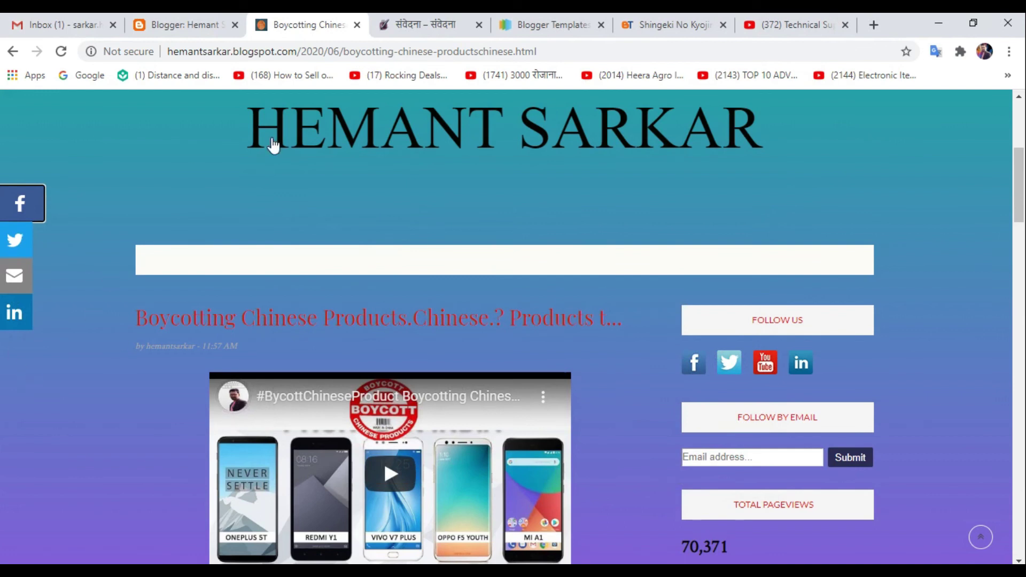
scroll(110, 397, down, 5)
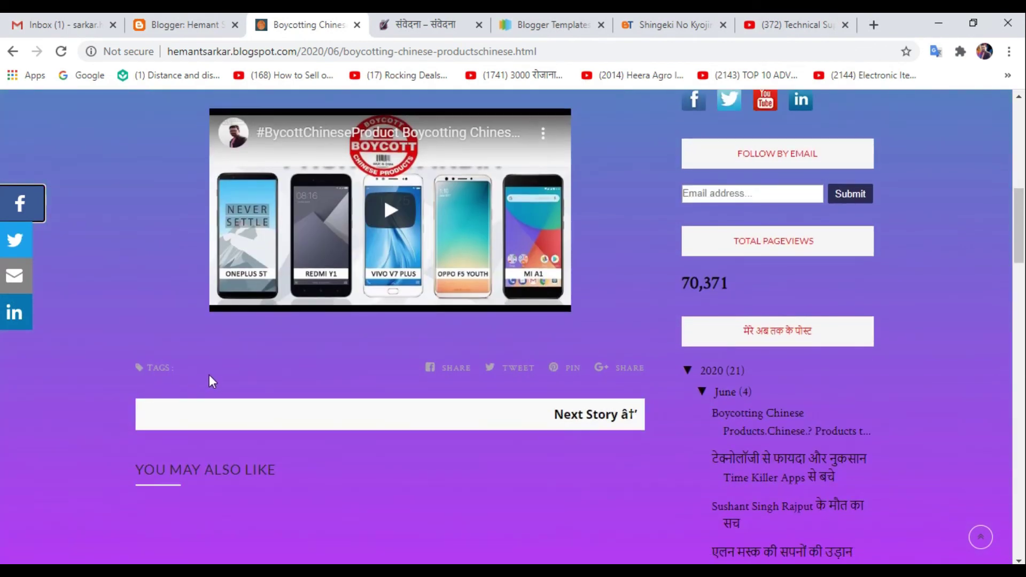
scroll(264, 369, up, 10)
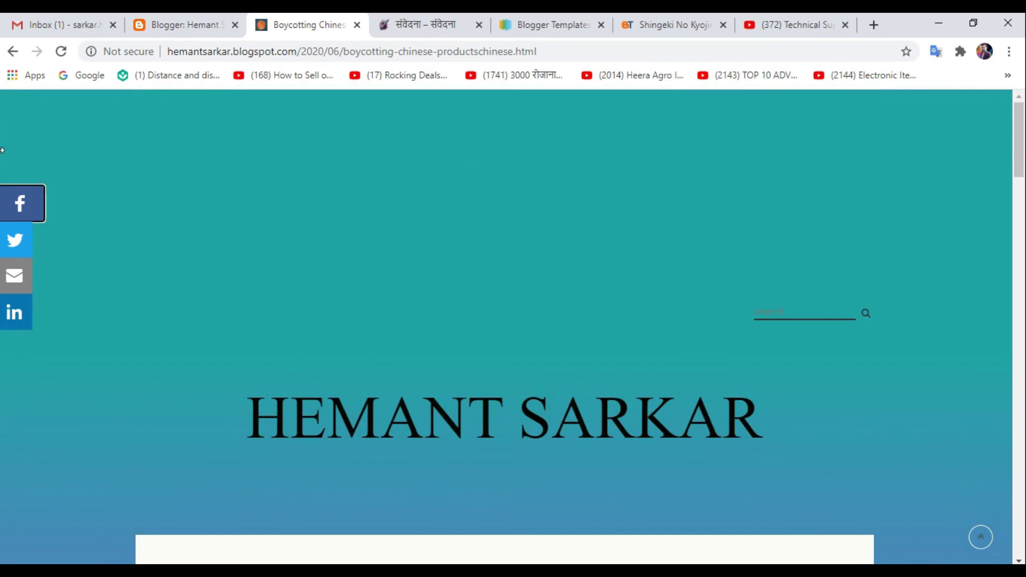
- Switch to the संवेदना WordPress blog and examine its header, posts and sidebar before returning to the start of the page
click(417, 29)
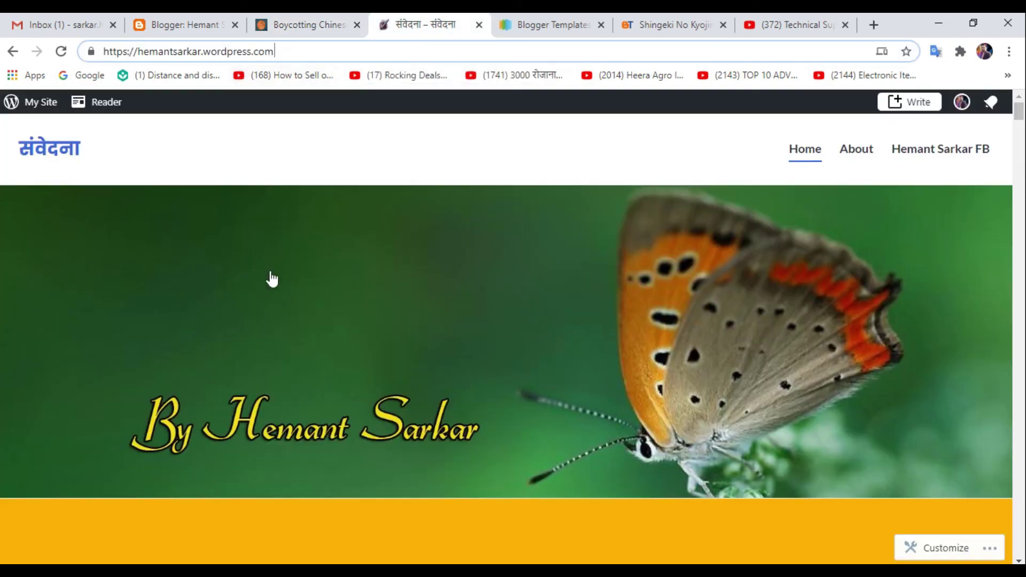
scroll(271, 284, down, 5)
scroll(271, 283, down, 5)
scroll(336, 332, down, 10)
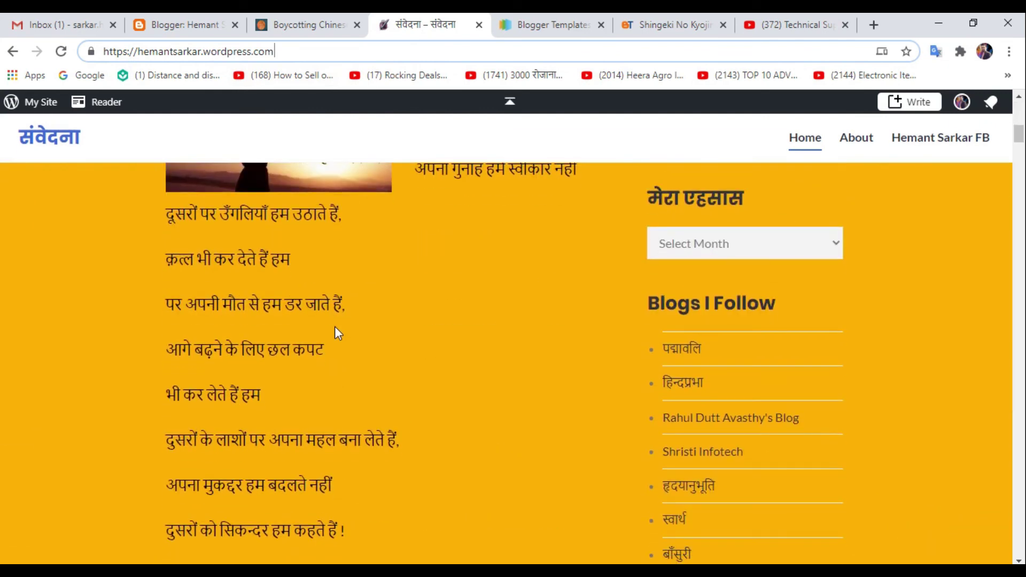
scroll(289, 368, down, 15)
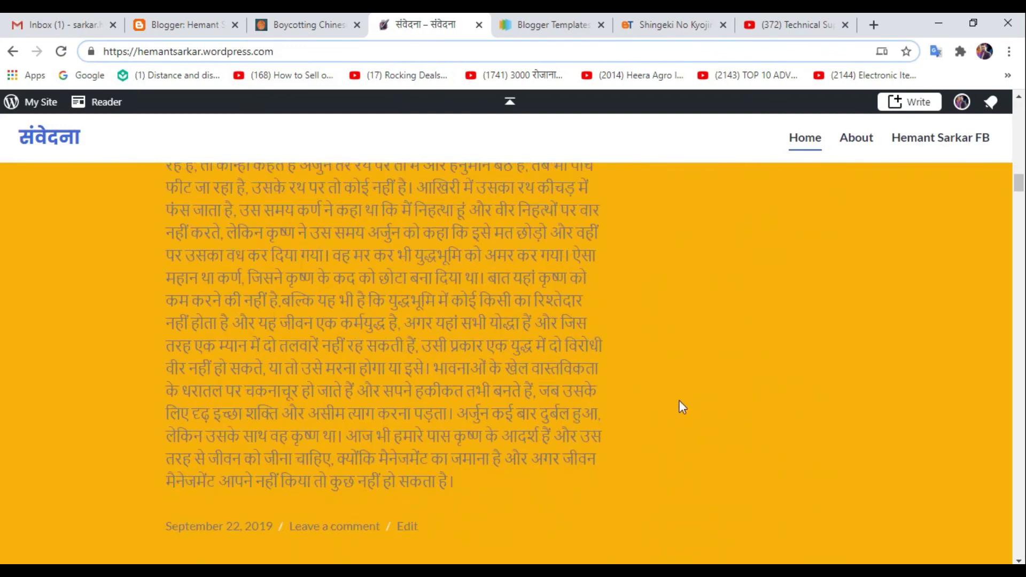
scroll(381, 374, down, 15)
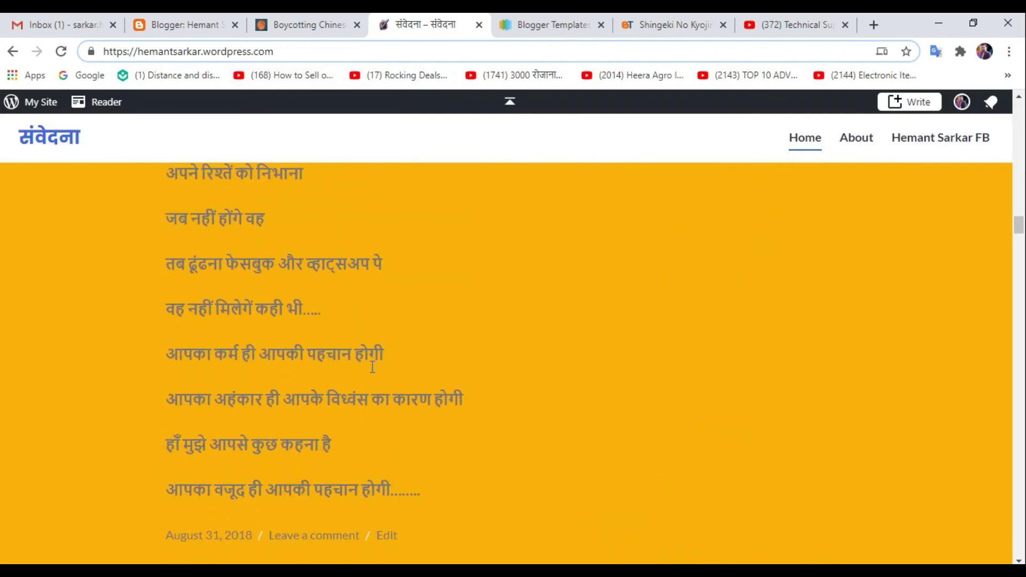
scroll(373, 367, down, 15)
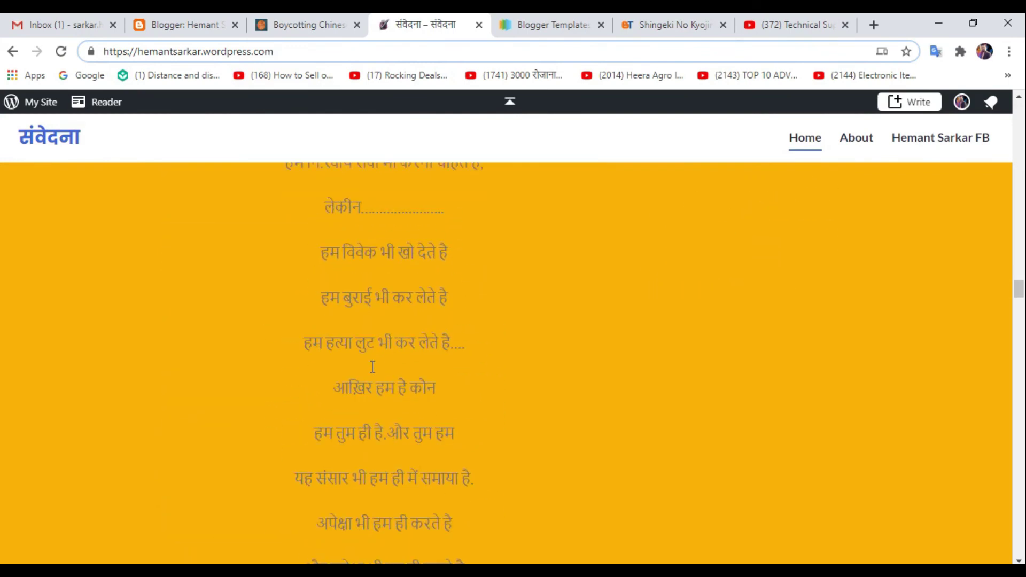
scroll(371, 369, up, 20)
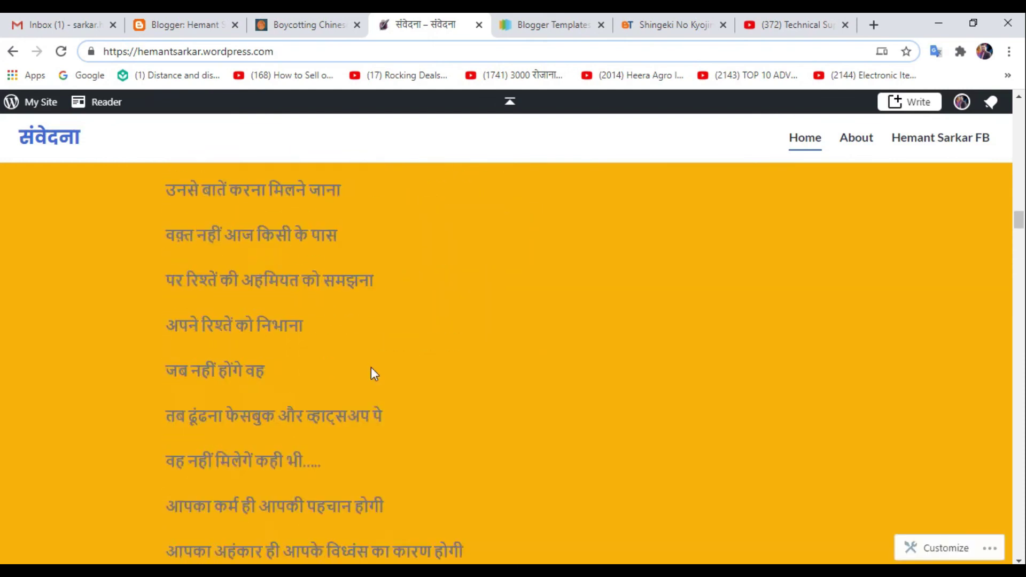
scroll(371, 367, up, 10)
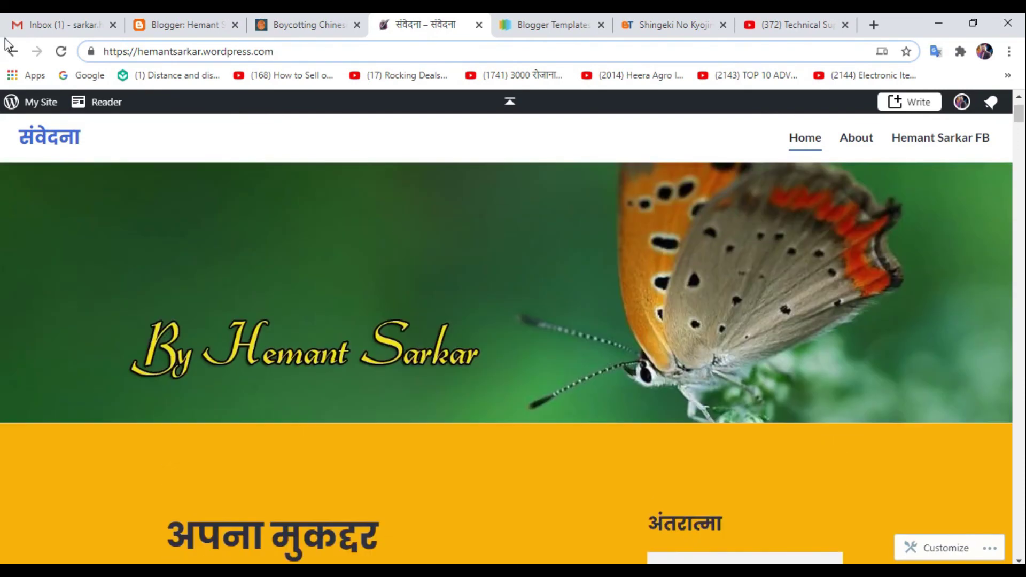
- Reload the WordPress blog's home page, switching briefly to the Blogger post and back
click(62, 52)
click(303, 24)
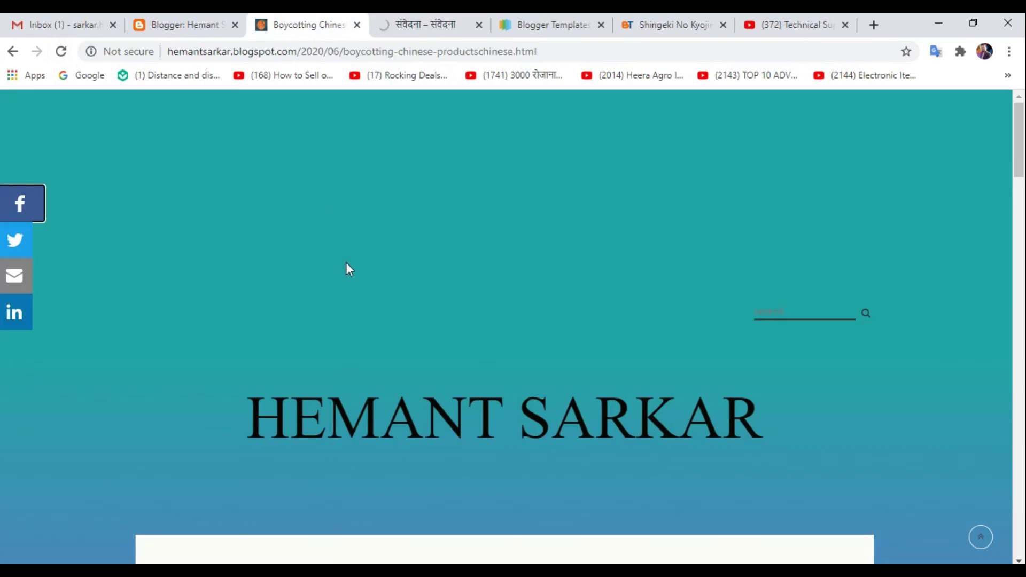
click(421, 31)
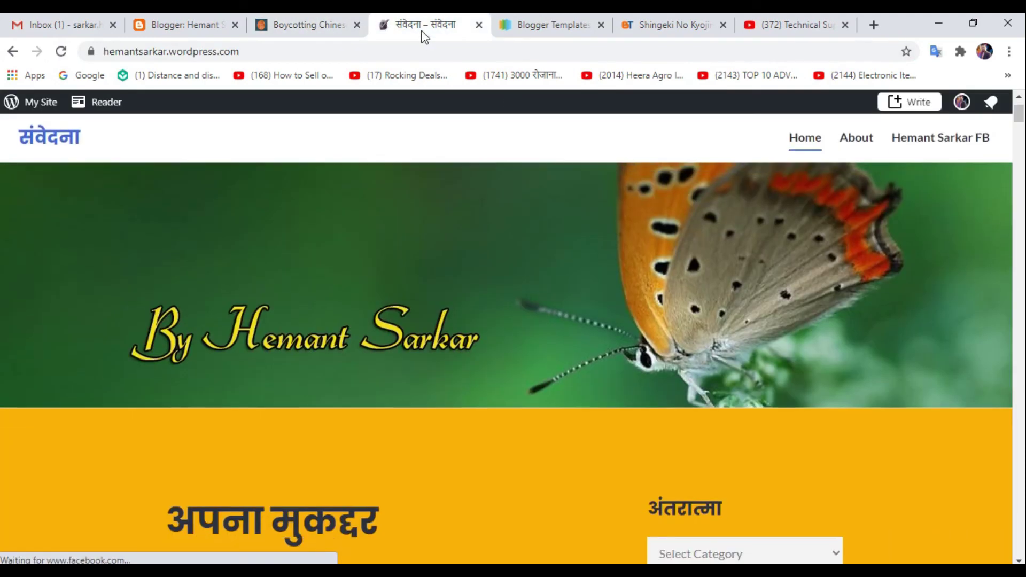
- Check the open template pages, close the Blogger dashboard tab, and view the boycott post down to its related posts section
click(556, 26)
click(648, 25)
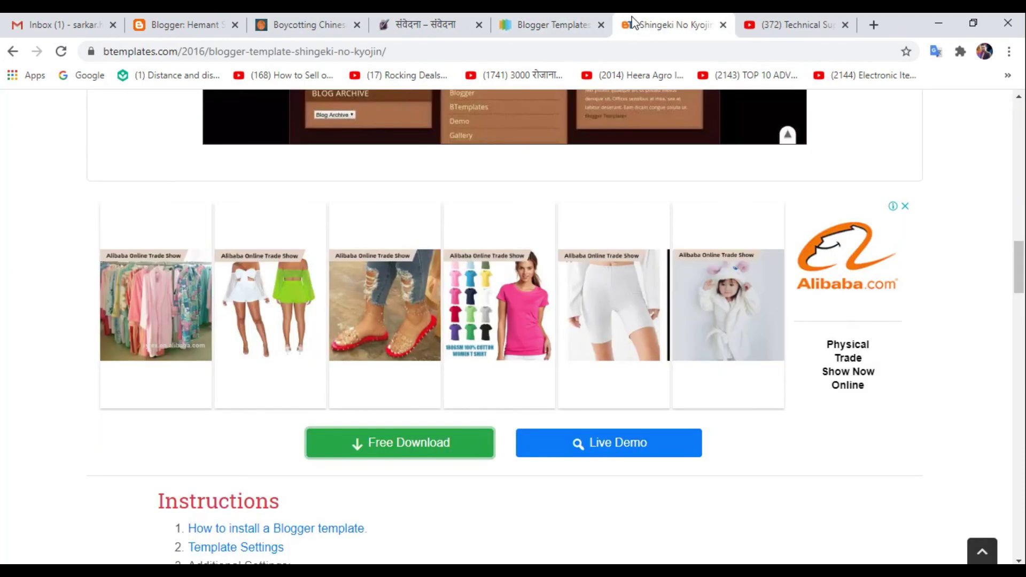
click(323, 21)
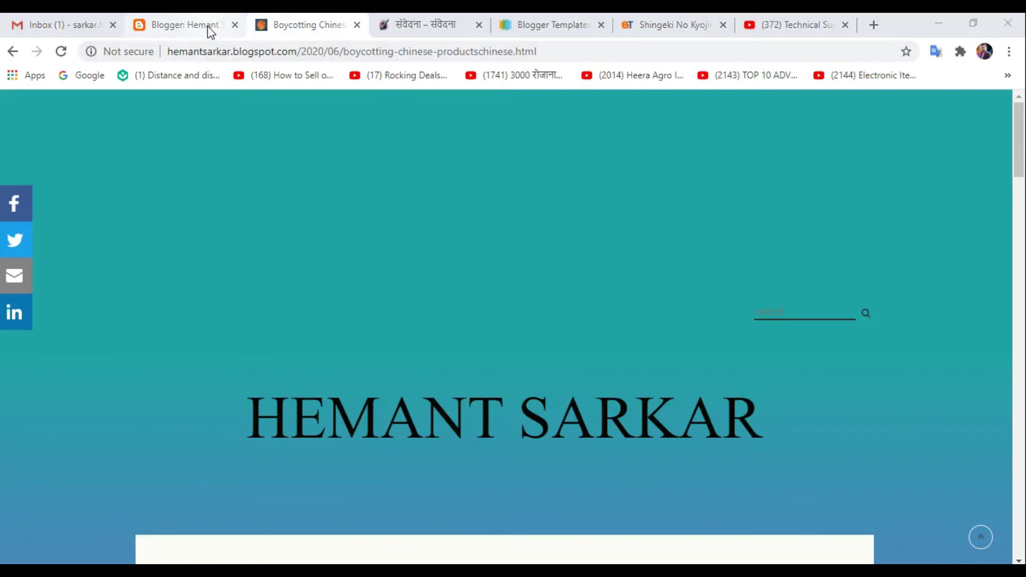
click(212, 27)
click(235, 25)
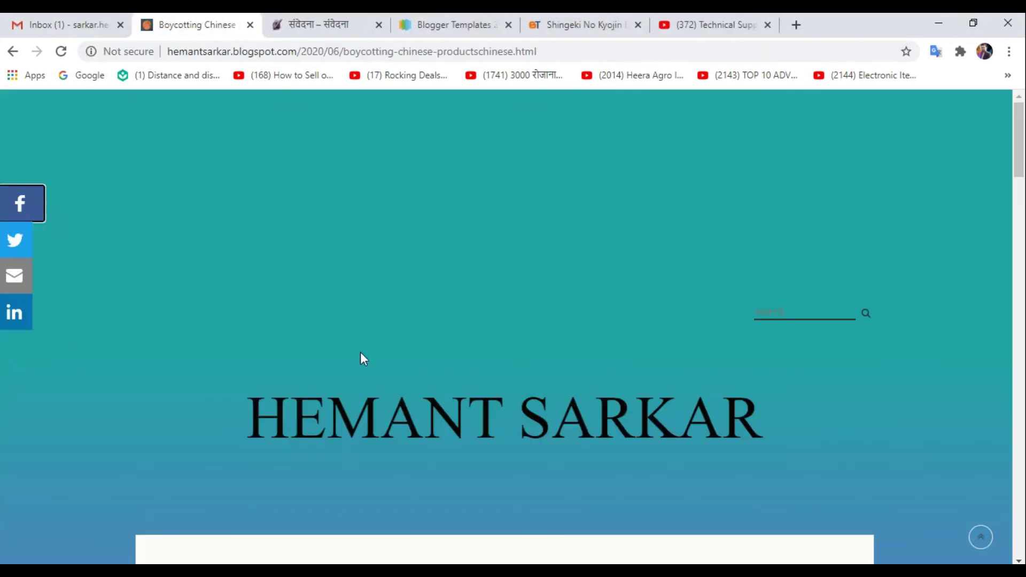
scroll(373, 356, down, 5)
scroll(372, 357, down, 4)
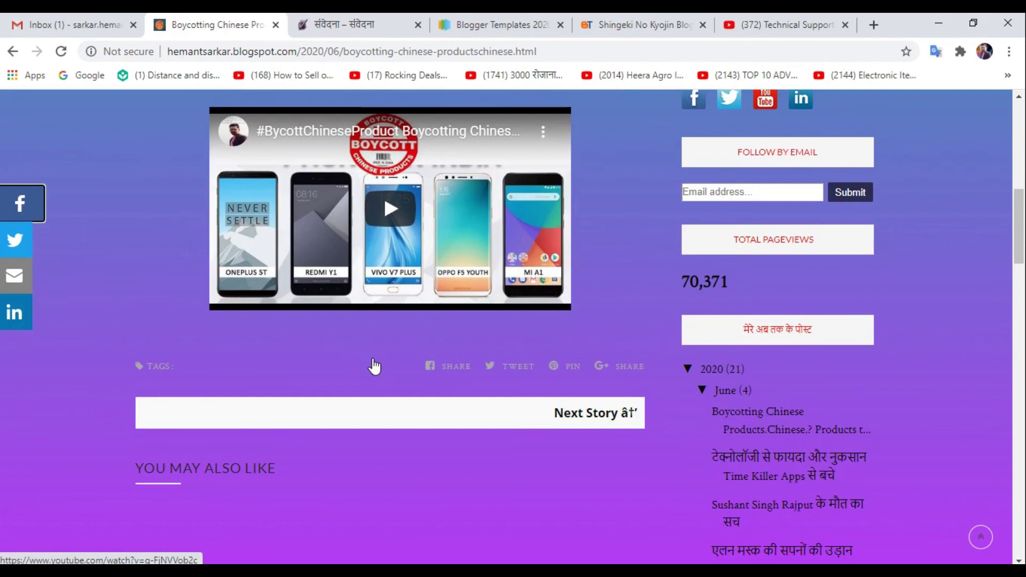